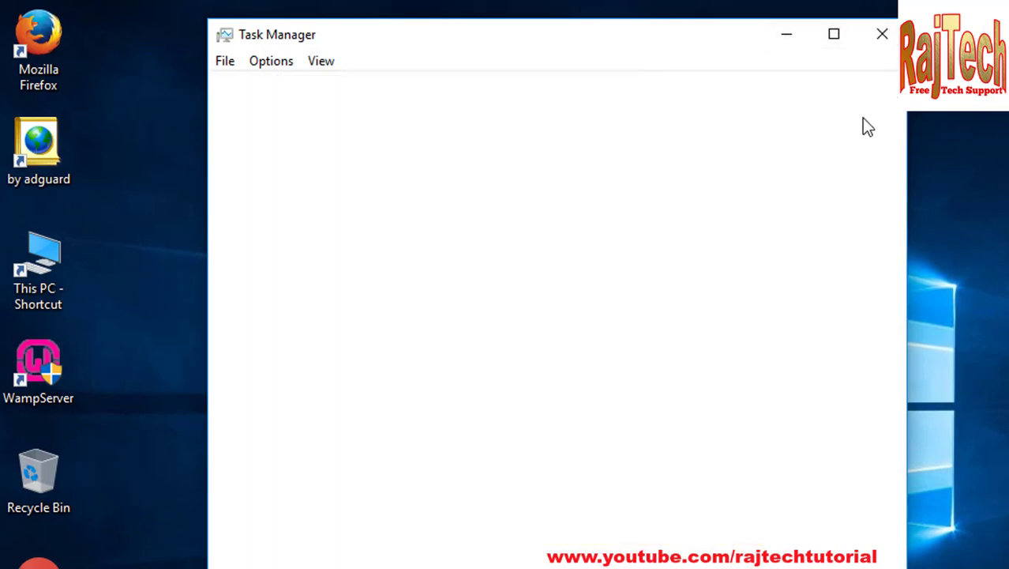
Close the Task Manager window.
left_click(882, 34)
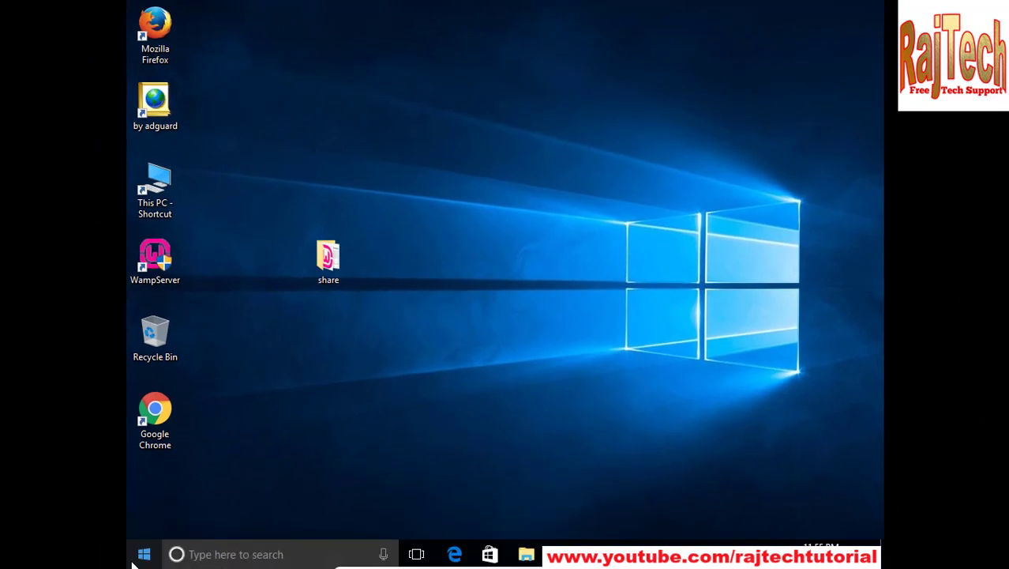
left_click(144, 557)
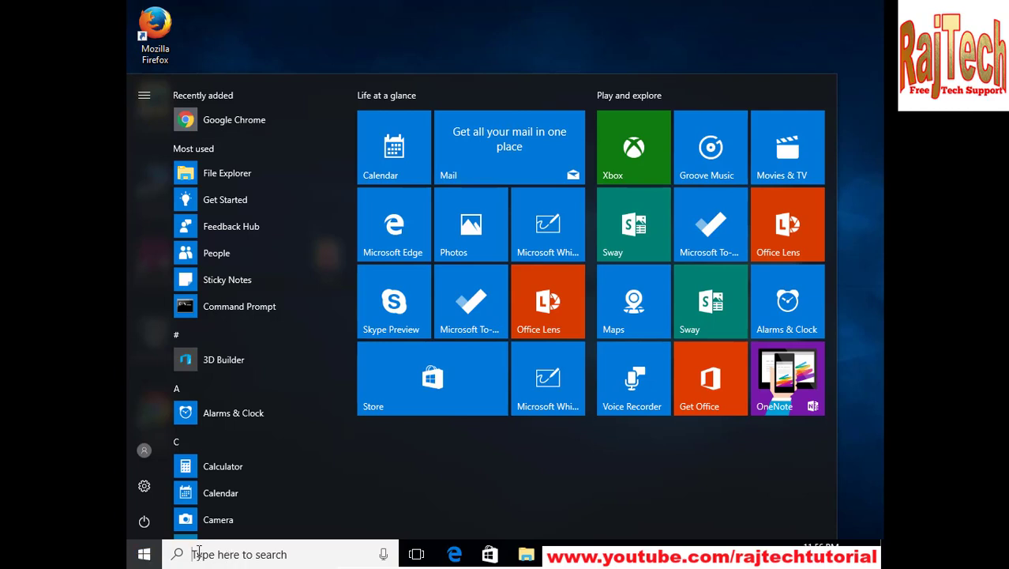
left_click(145, 555)
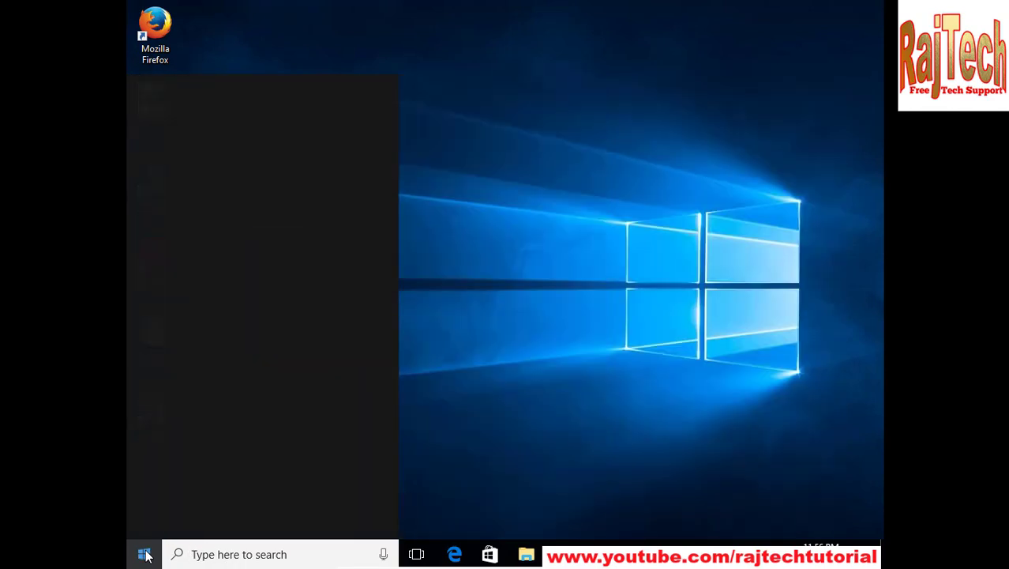
left_click(522, 338)
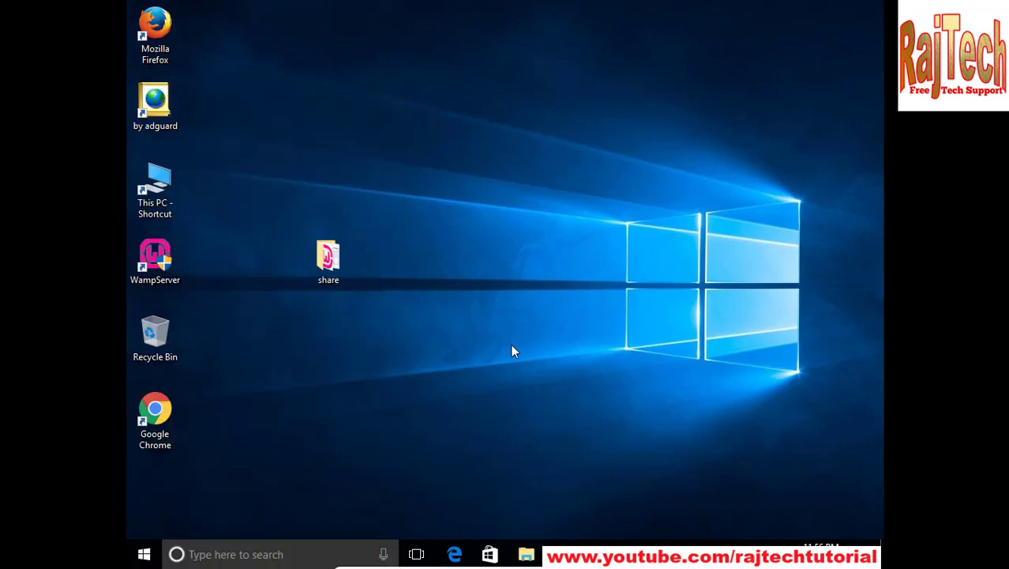
Search Windows for cmd, run Command Prompt as administrator and allow it to make changes to the device.
left_click(180, 553)
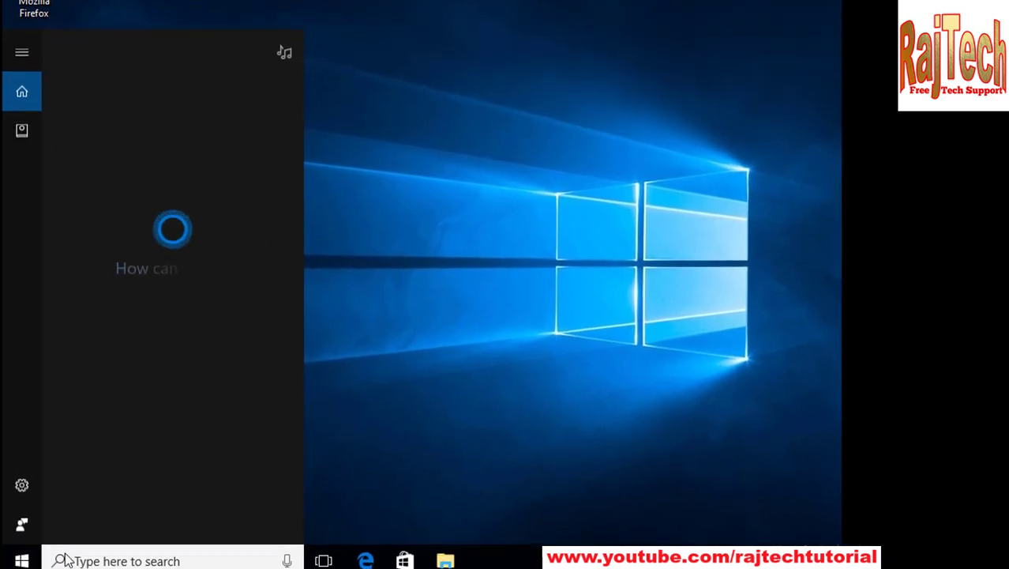
type("cmd")
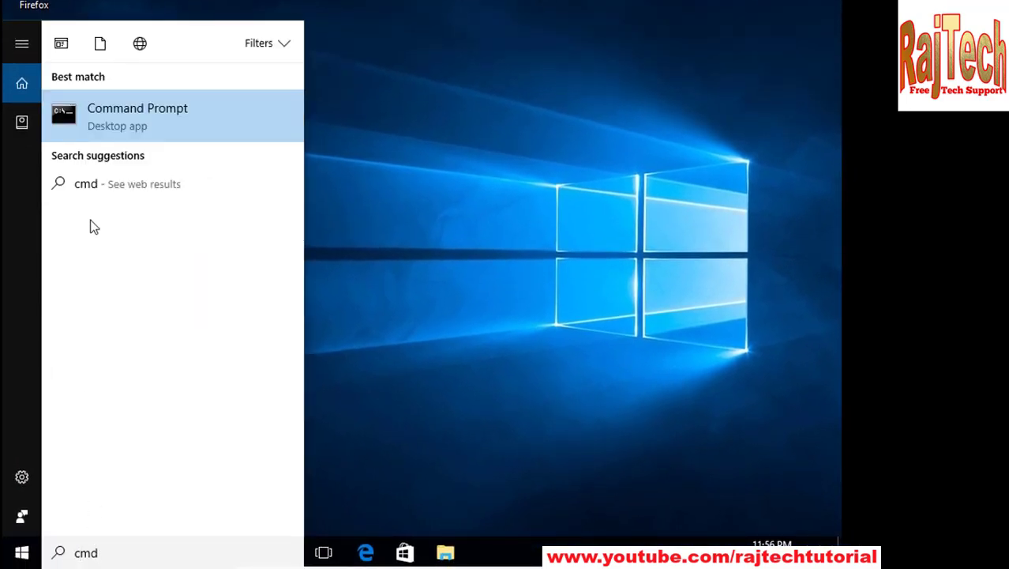
right_click(143, 123)
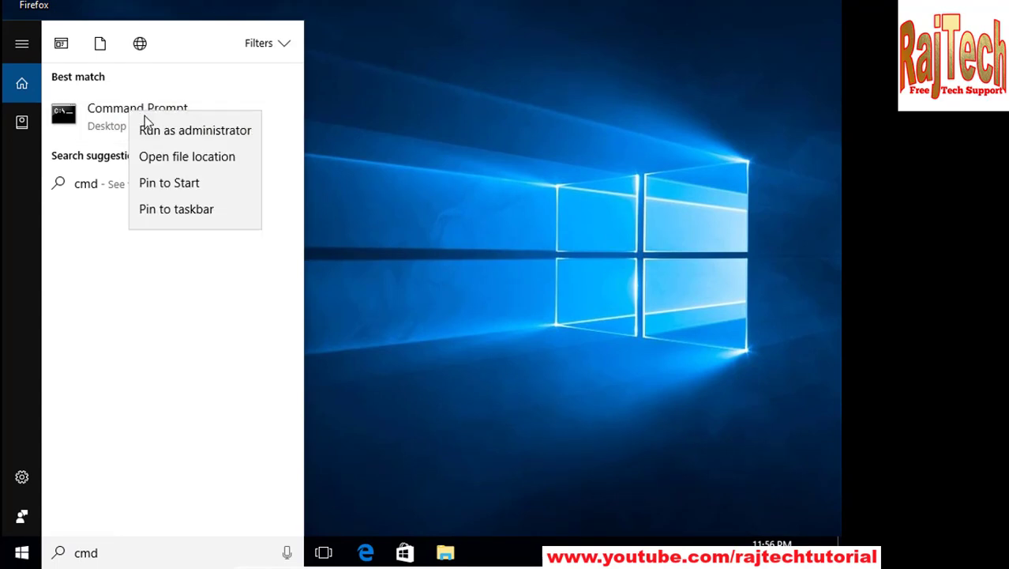
left_click(158, 140)
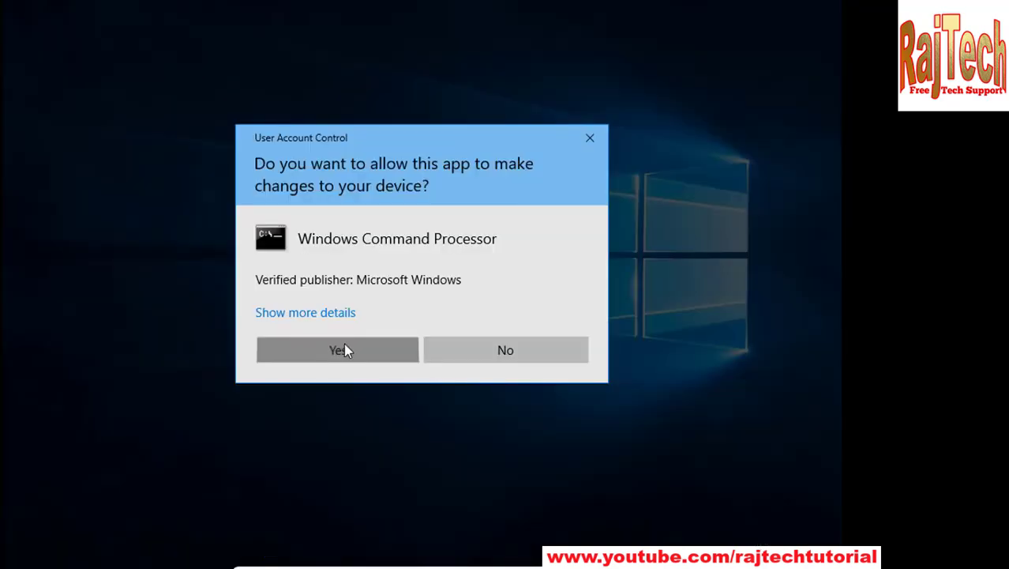
left_click(344, 350)
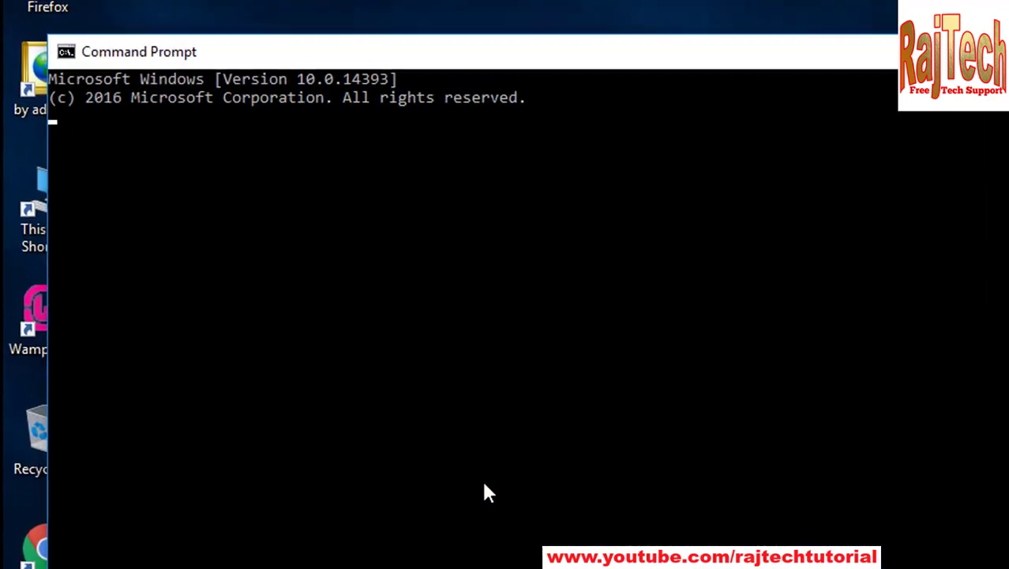
Stop the Windows Search service from the command line with net.exe stop "windows search".
type("net.exe stop")
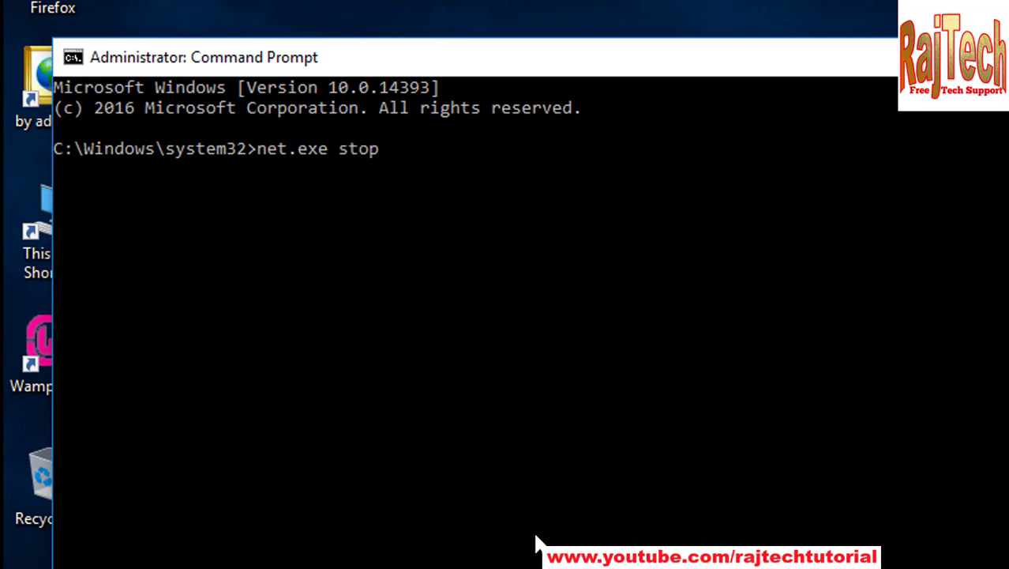
type(" \"windows sea")
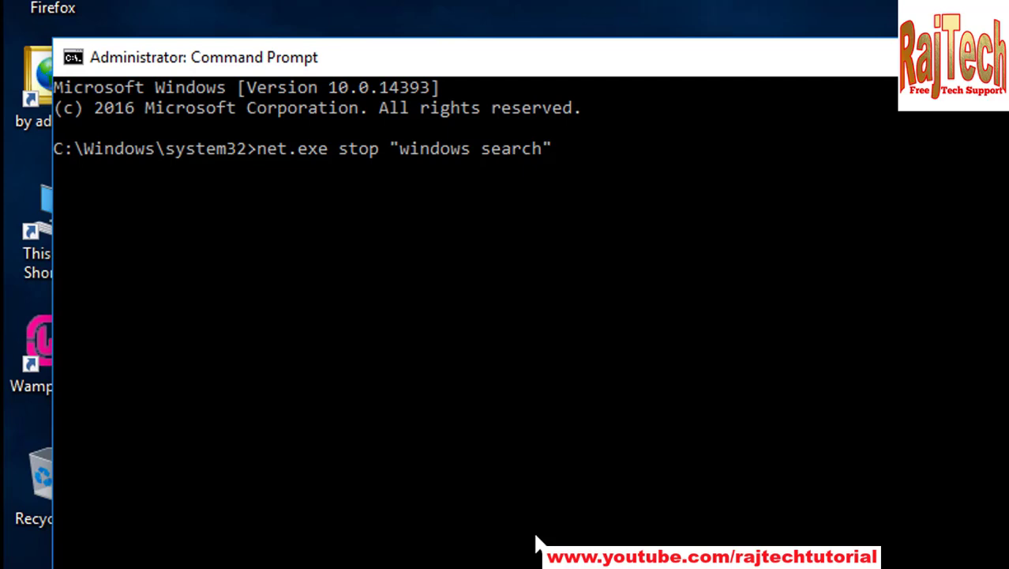
type("rch\"")
key("Return")
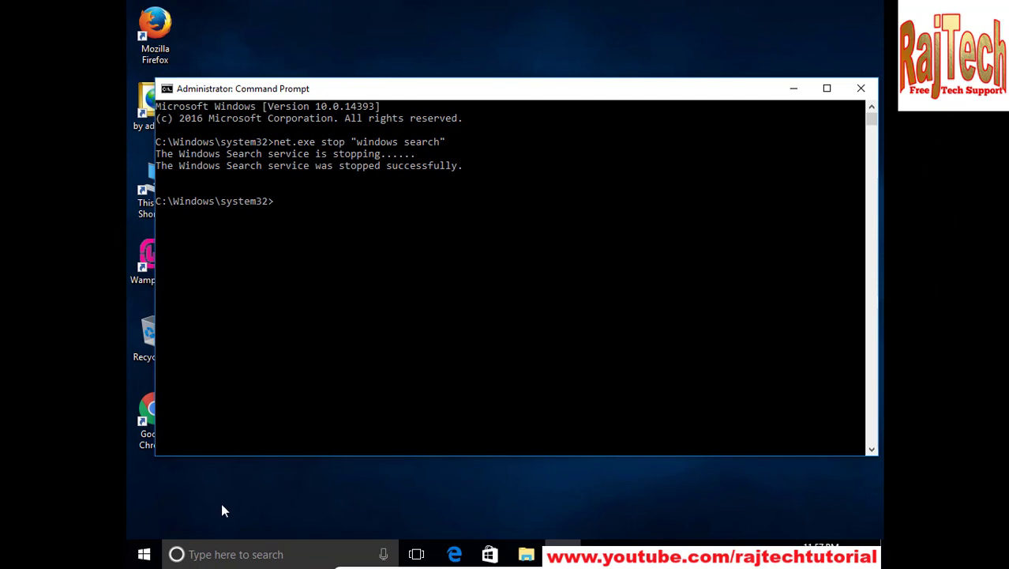
Check the current disk usage of the running processes in Task Manager, and close it.
right_click(636, 555)
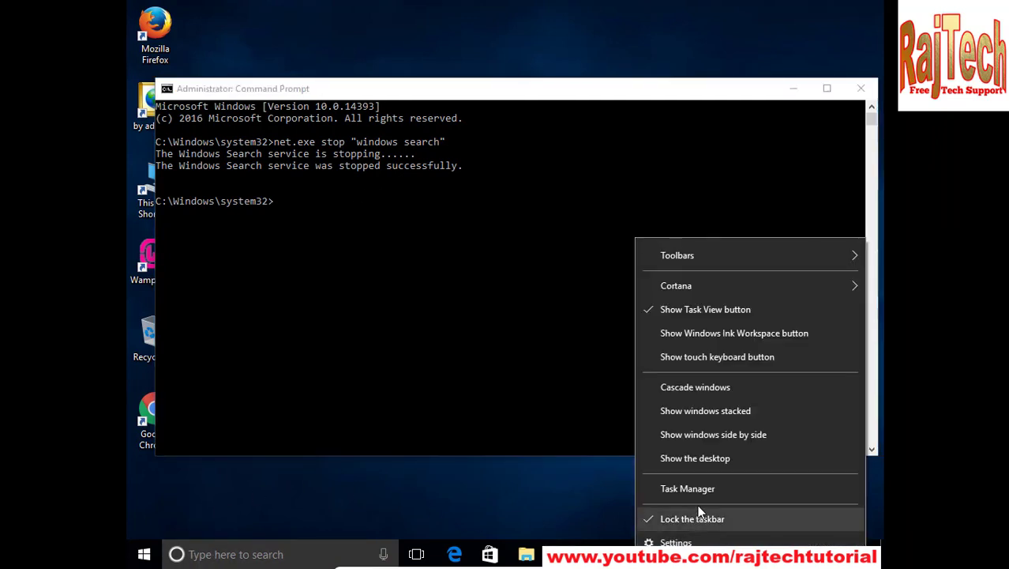
left_click(696, 482)
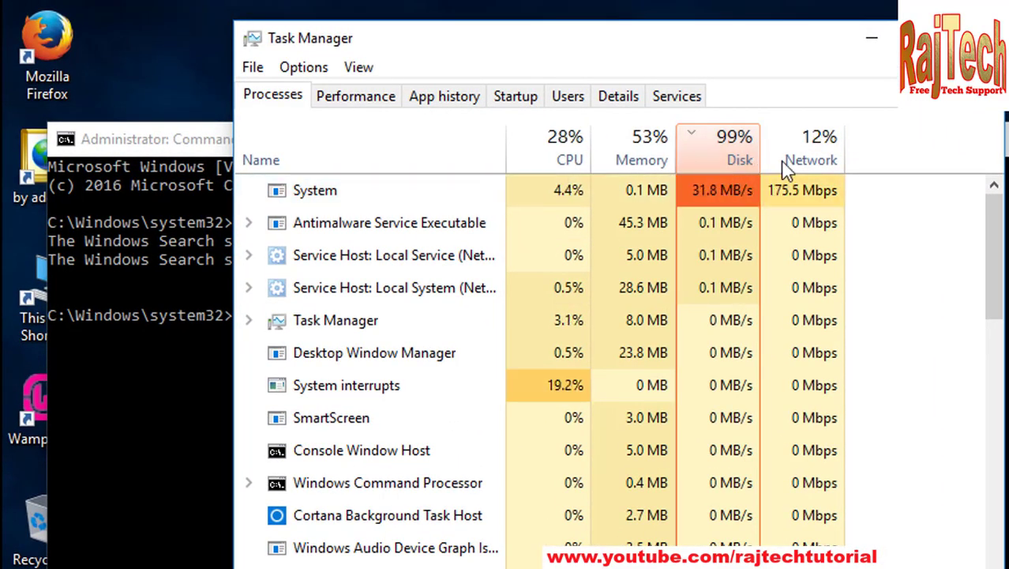
left_click(987, 38)
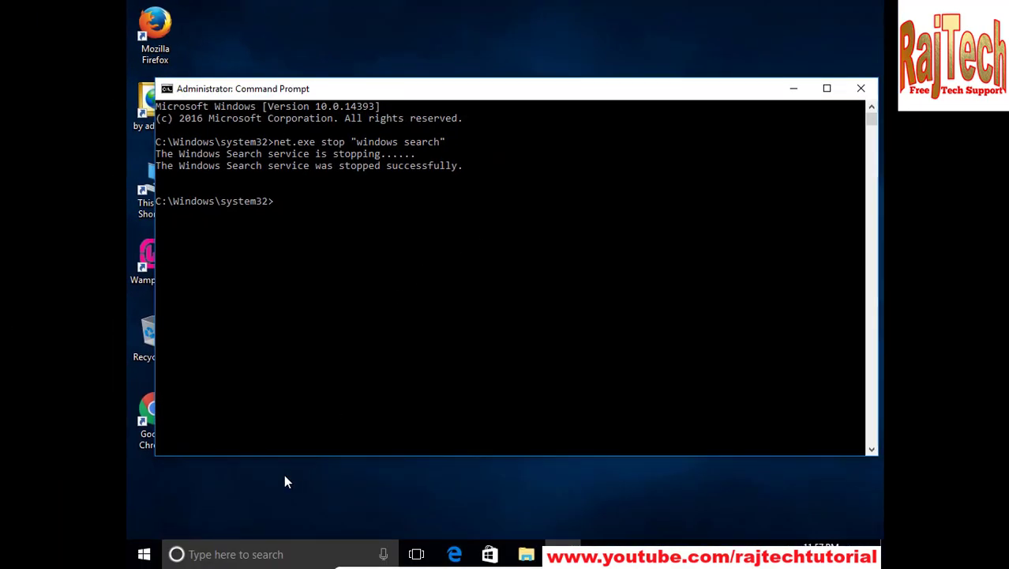
Search Windows for services.msc and open the Services console.
left_click(219, 554)
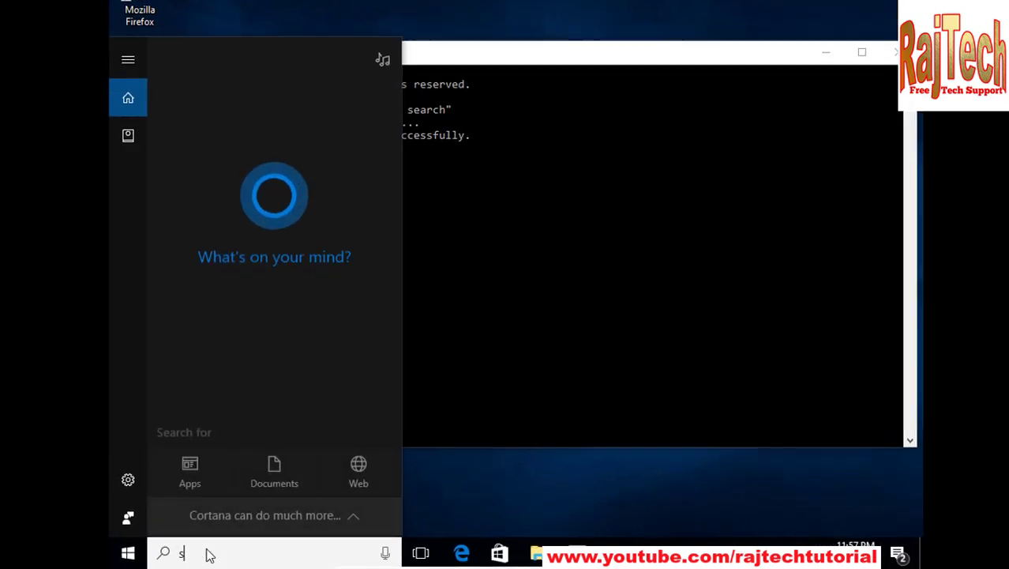
type("services")
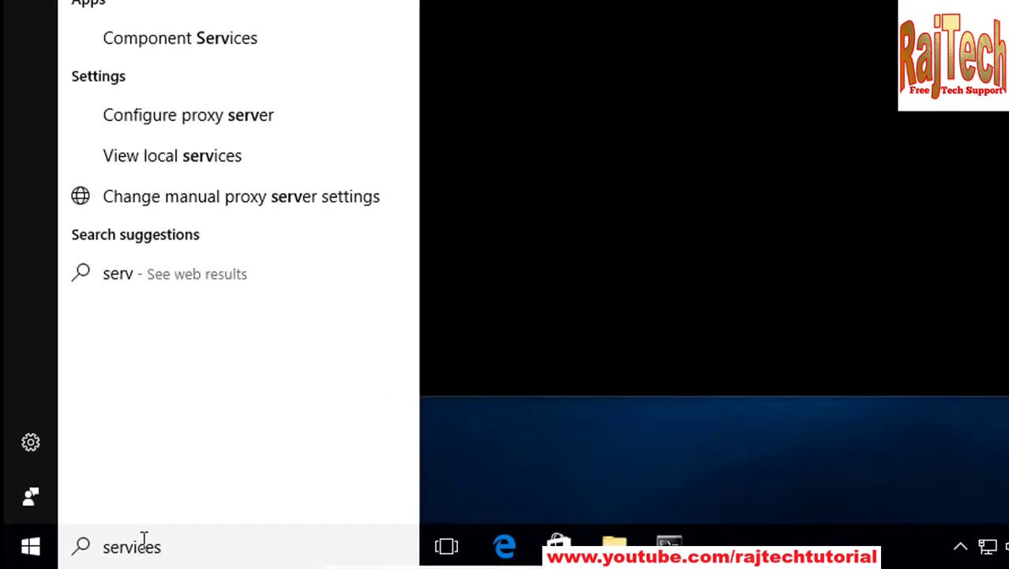
type(".msc")
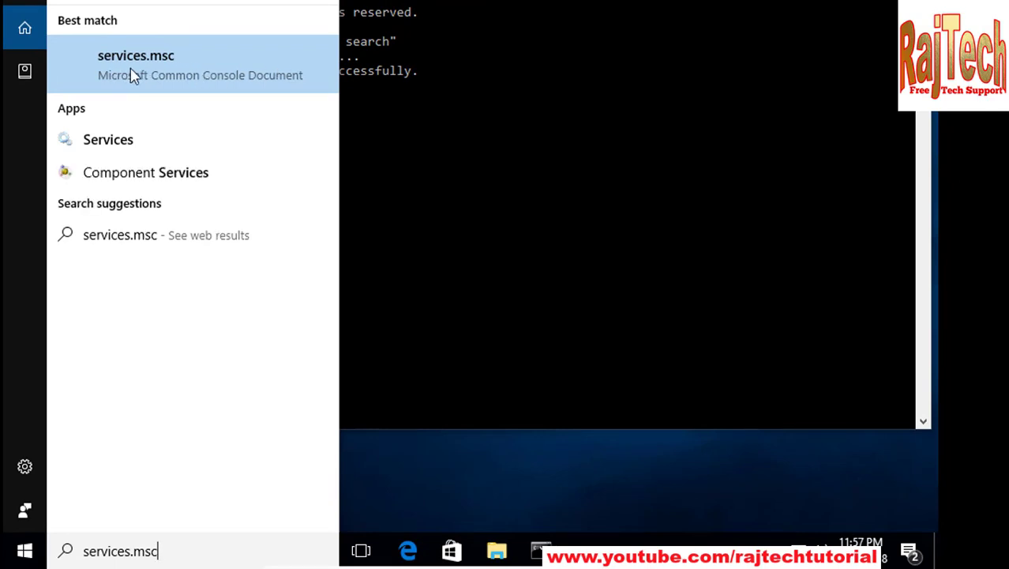
left_click(143, 73)
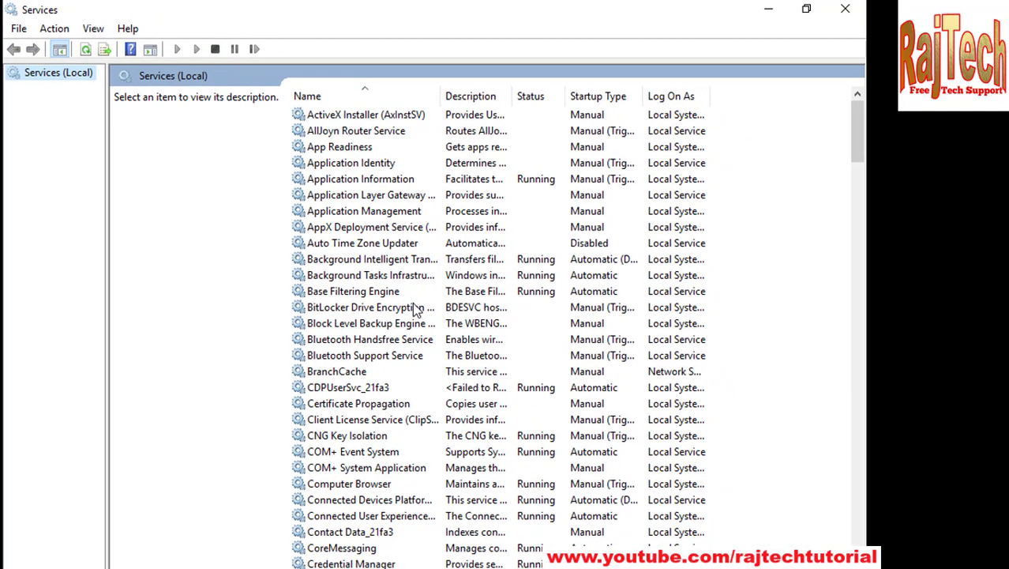
Locate and select the Windows Search service in the list of local services.
left_click(366, 247)
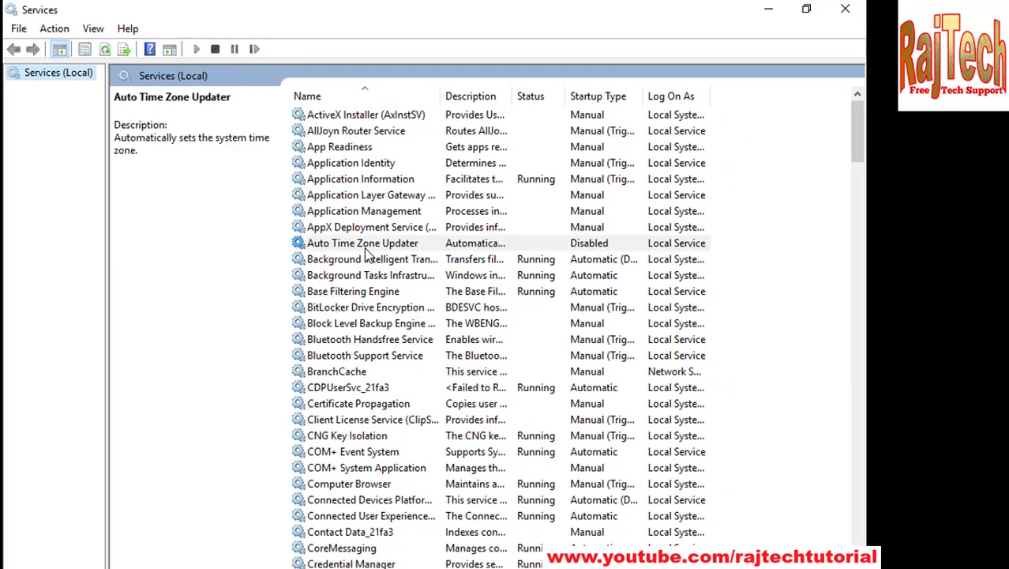
key("w")
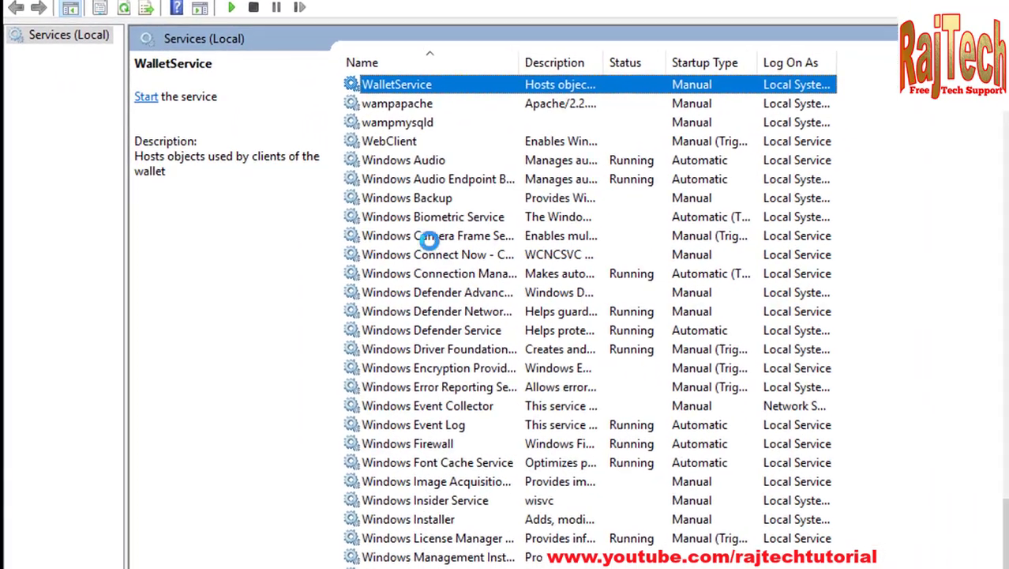
key("w")
key("w")
key("w")
key("w")
key("w")
key("w")
key("w")
key("w")
key("w")
key("w")
key("w")
key("w")
key("w")
key("w")
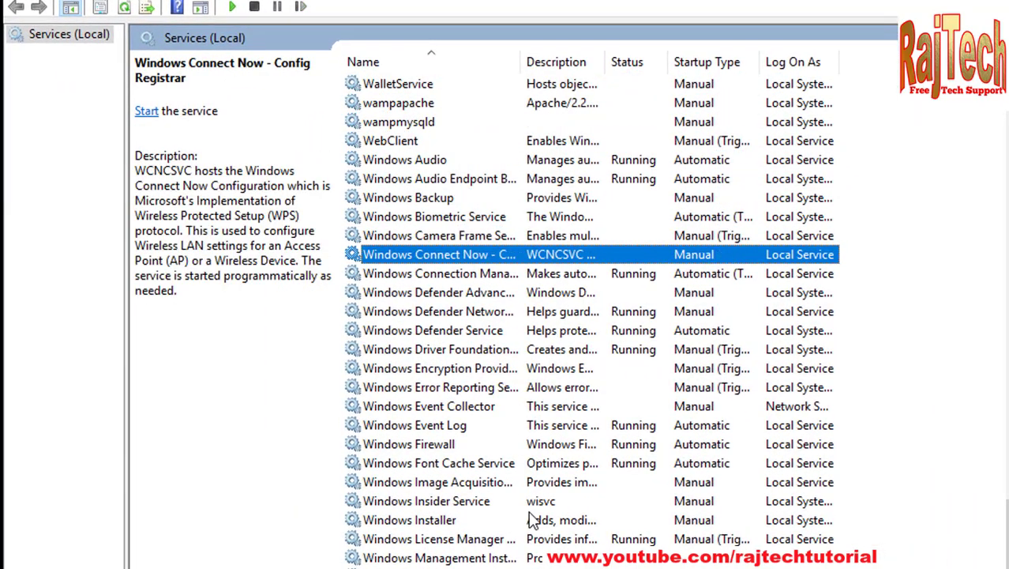
key("w")
key("w")
key("w")
key("w")
key("w")
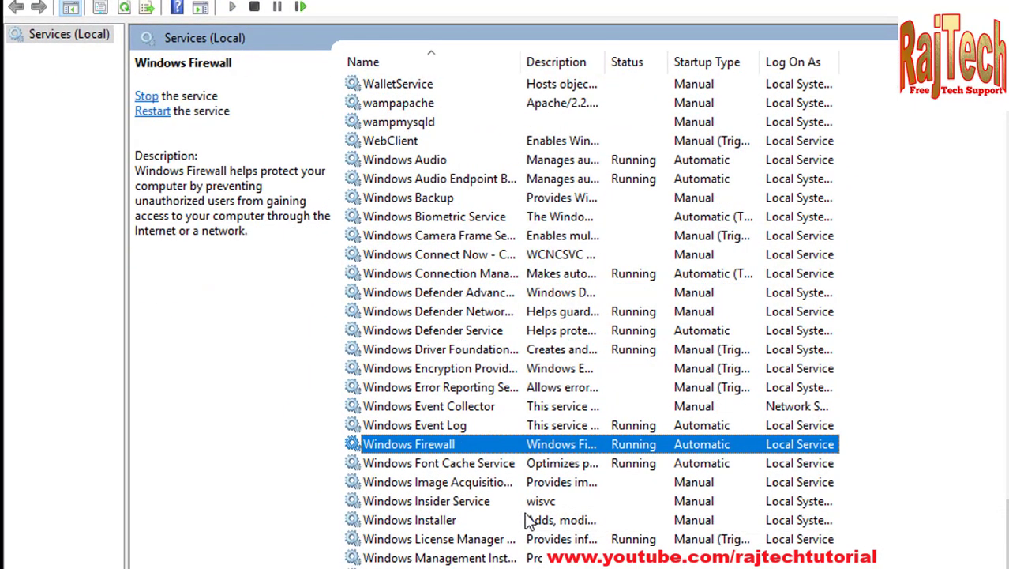
scroll(527, 520, "down", 2)
scroll(527, 520, "down", 1)
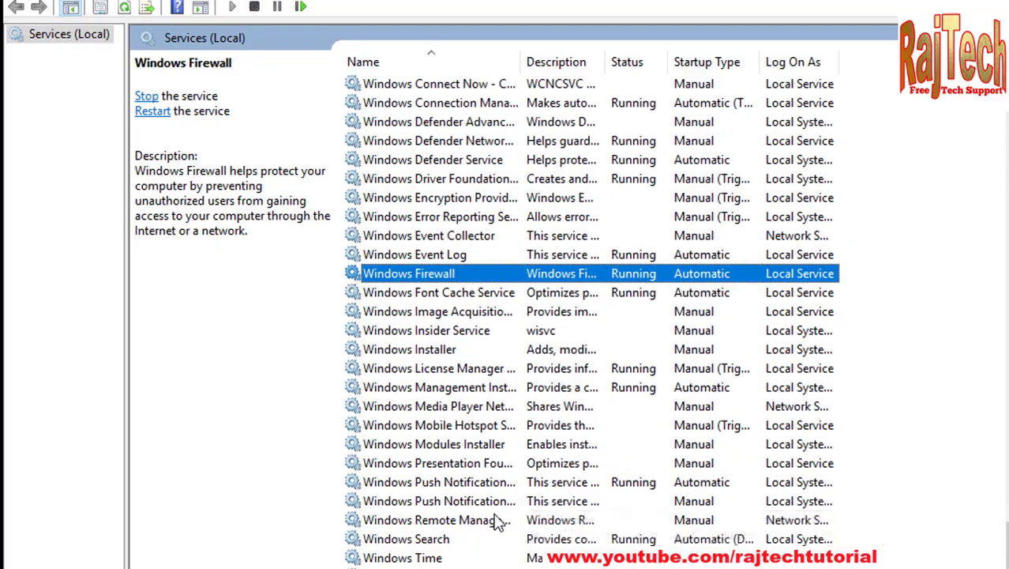
left_click(442, 542)
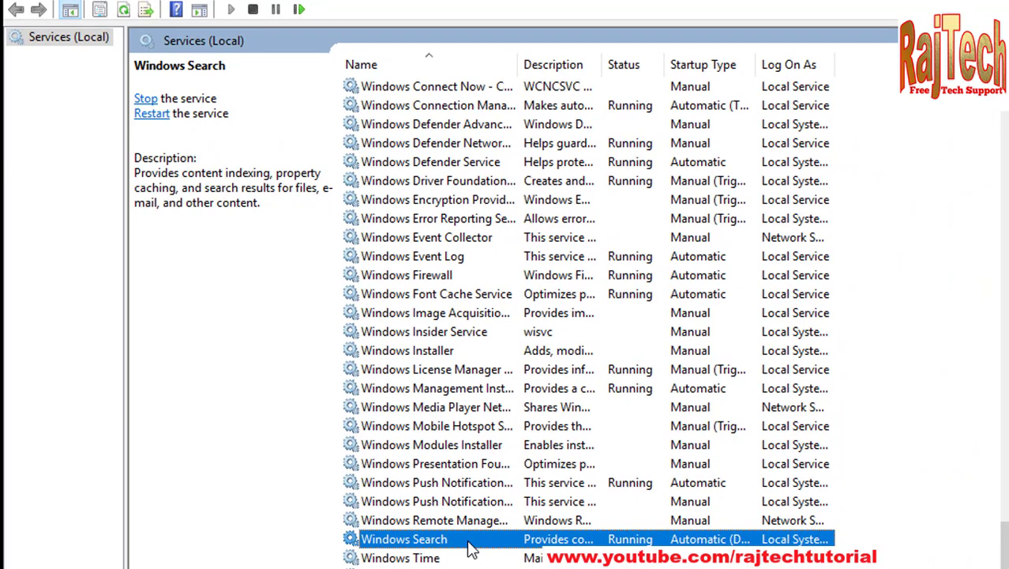
Set the Windows Search service's startup type to Disabled in its properties, and apply the change.
double_click(470, 545)
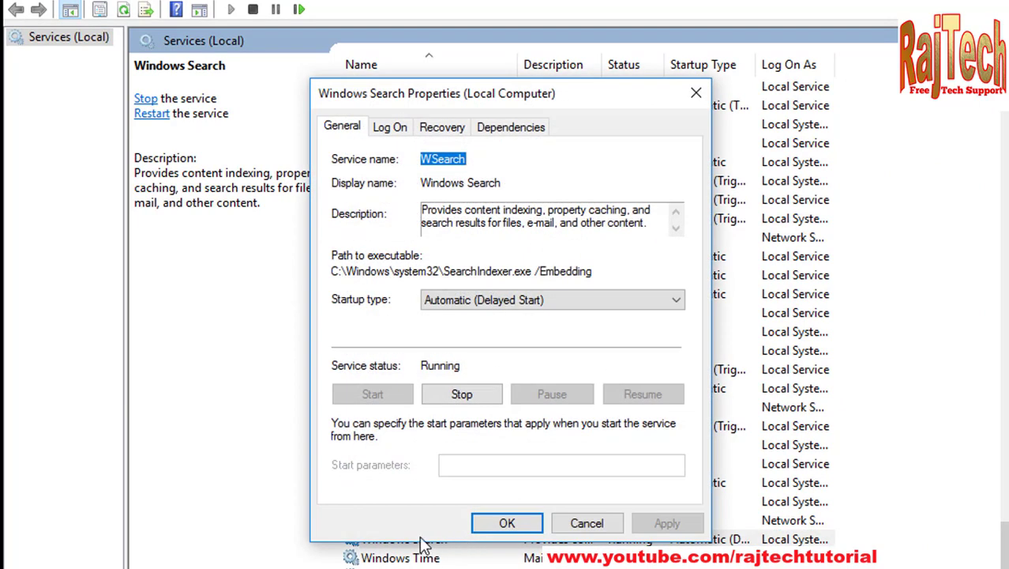
left_click(484, 300)
left_click(443, 356)
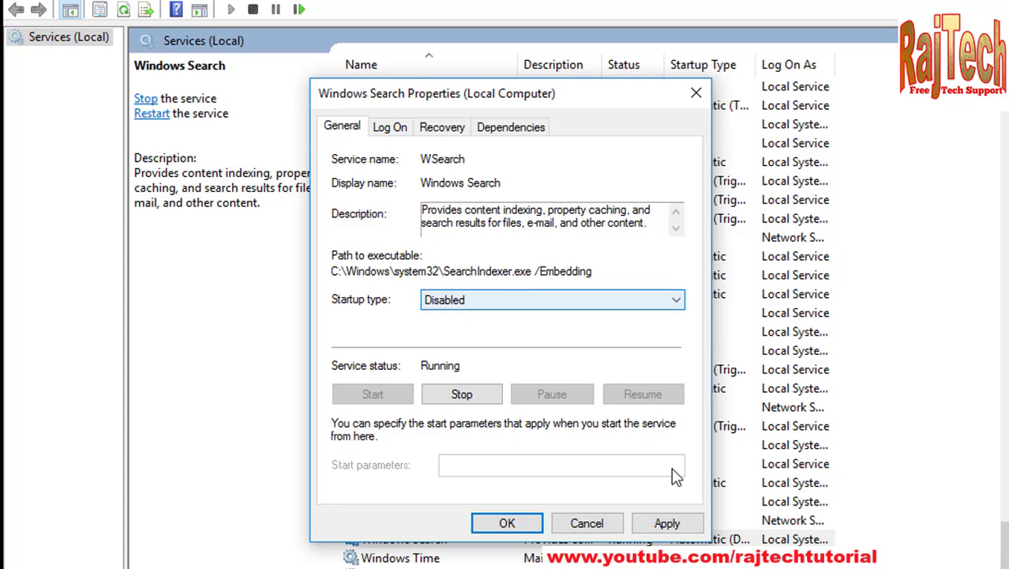
left_click(666, 523)
left_click(509, 523)
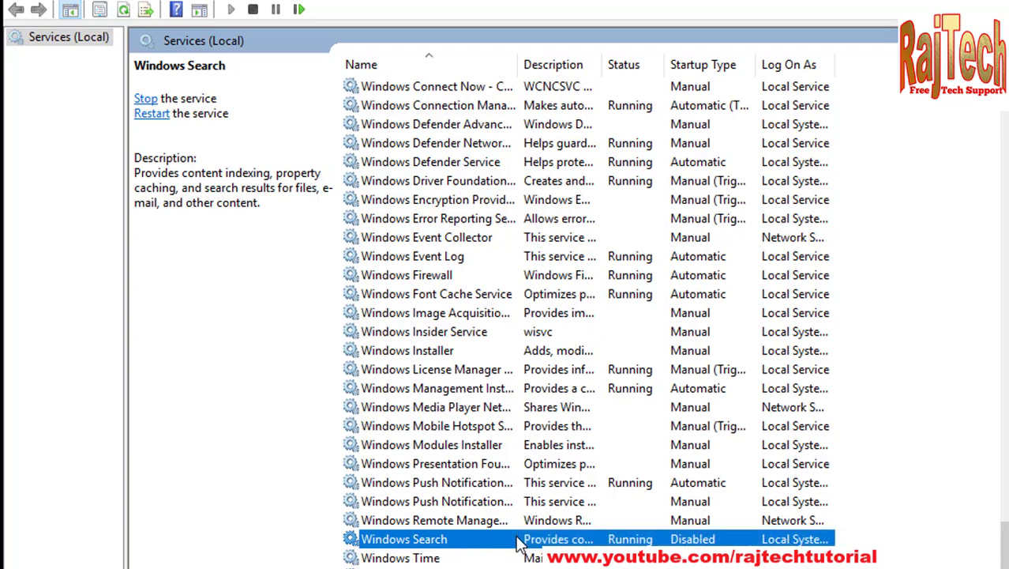
Reopen the Windows Search service's properties, stop the running service and confirm the dialog.
double_click(615, 539)
left_click(451, 398)
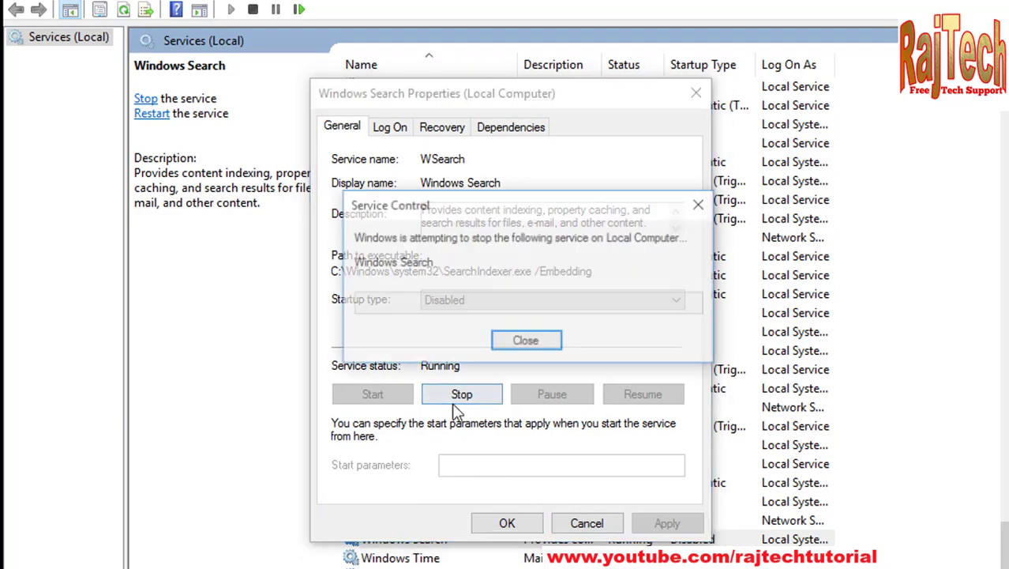
left_click(496, 523)
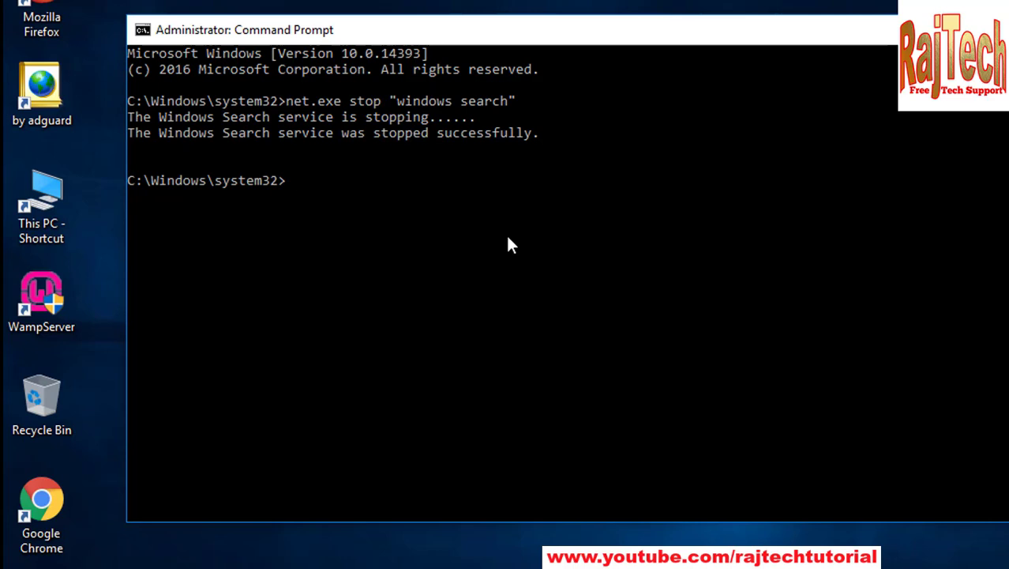
Switch to File Explorer and open the properties of Local Disk (C:), moving the dialog fully into view.
key("super+e")
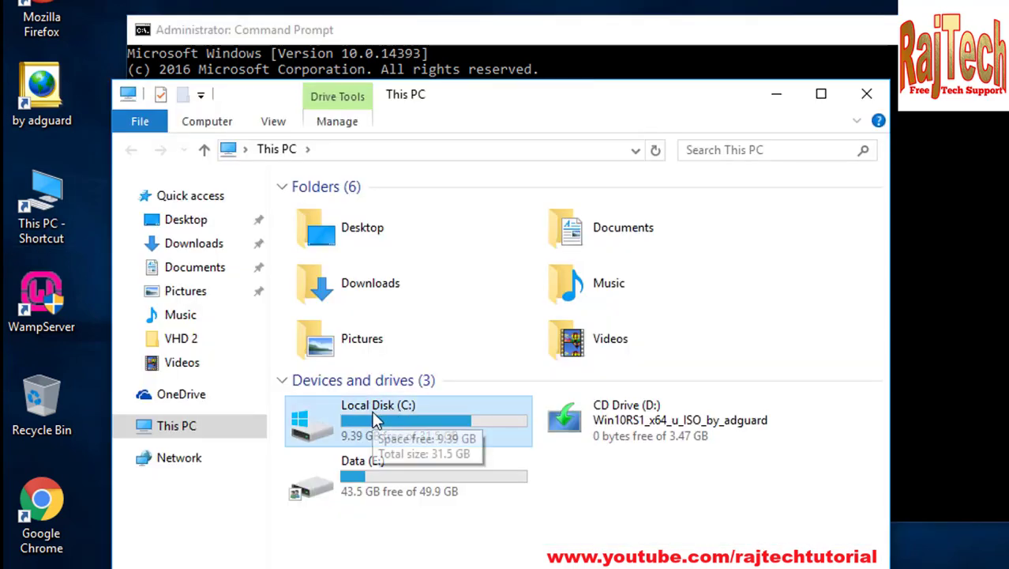
right_click(373, 415)
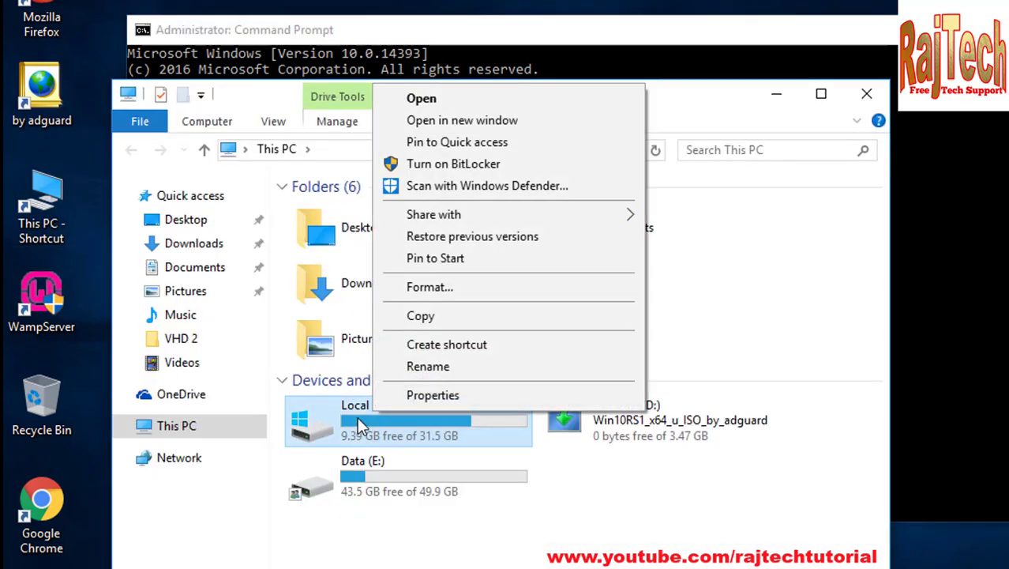
left_click(424, 530)
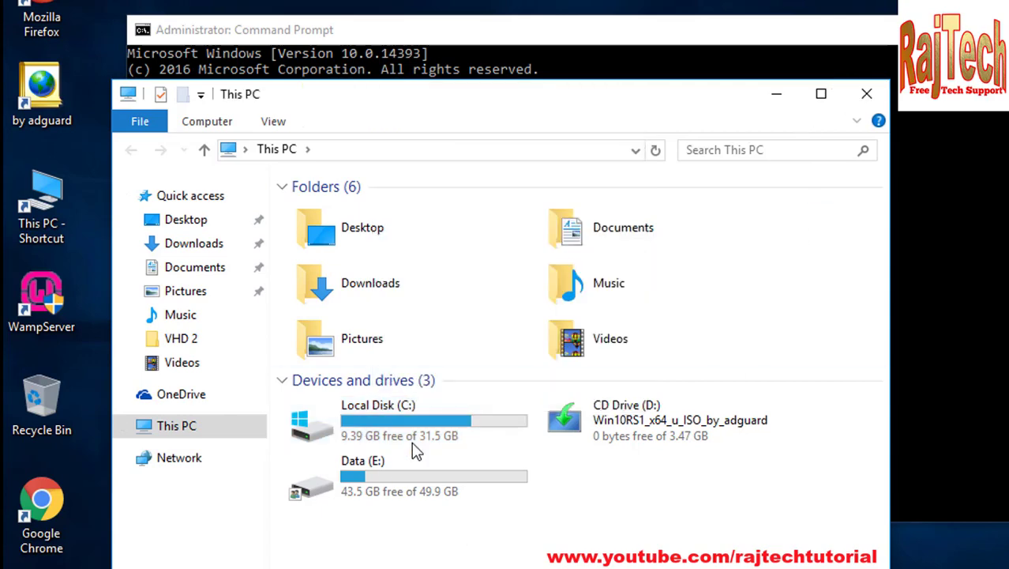
left_click(391, 411)
right_click(392, 411)
left_click(446, 395)
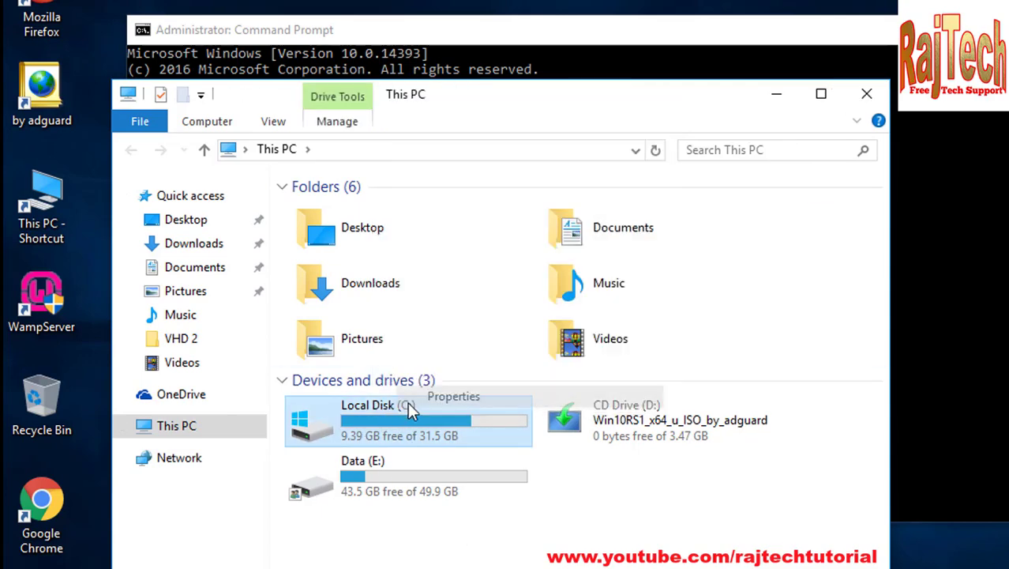
left_click_drag(608, 183, 483, 131)
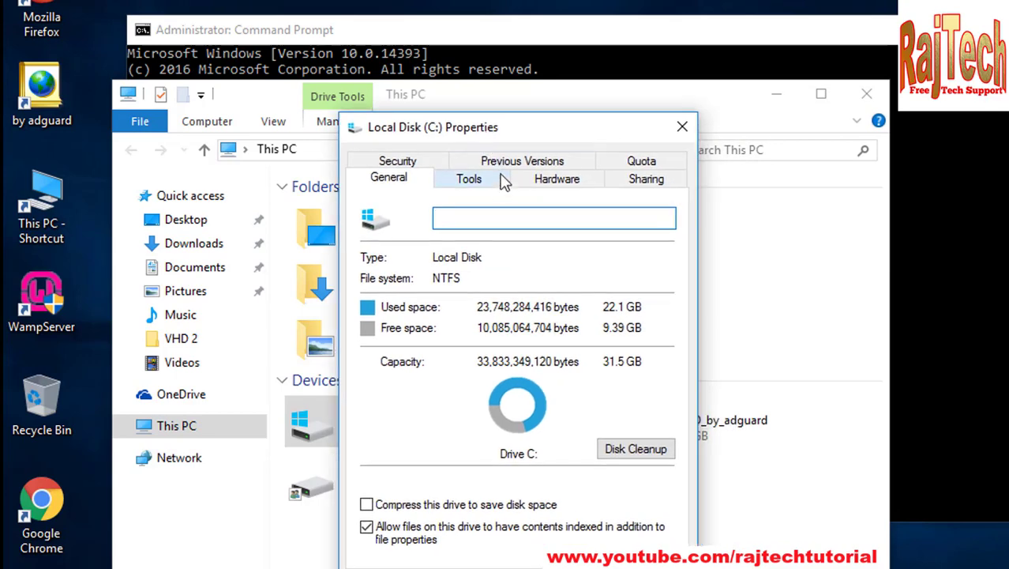
Scan the C: drive for file system errors, and close the scan result, the drive's properties and File Explorer.
left_click(497, 182)
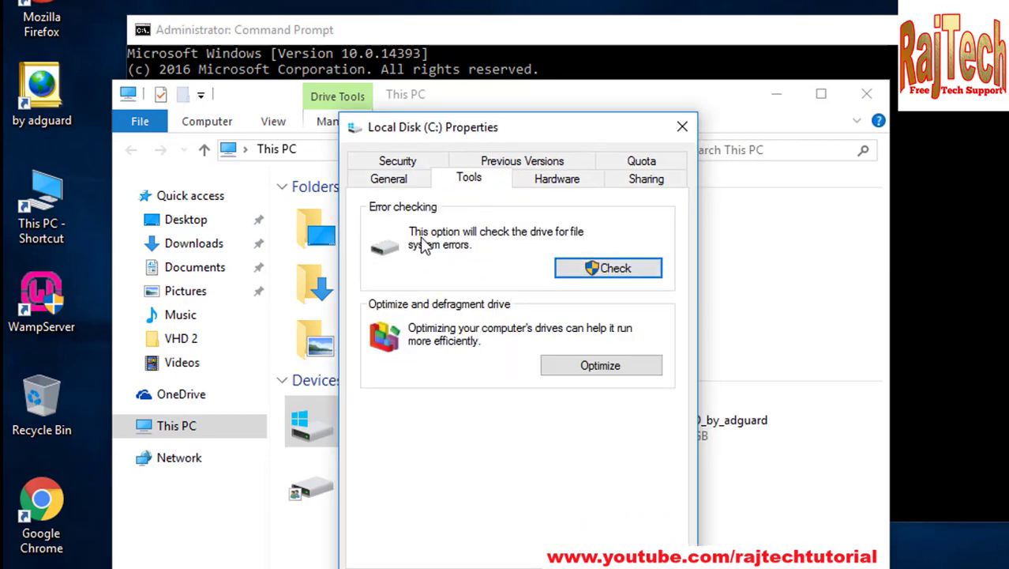
left_click(596, 269)
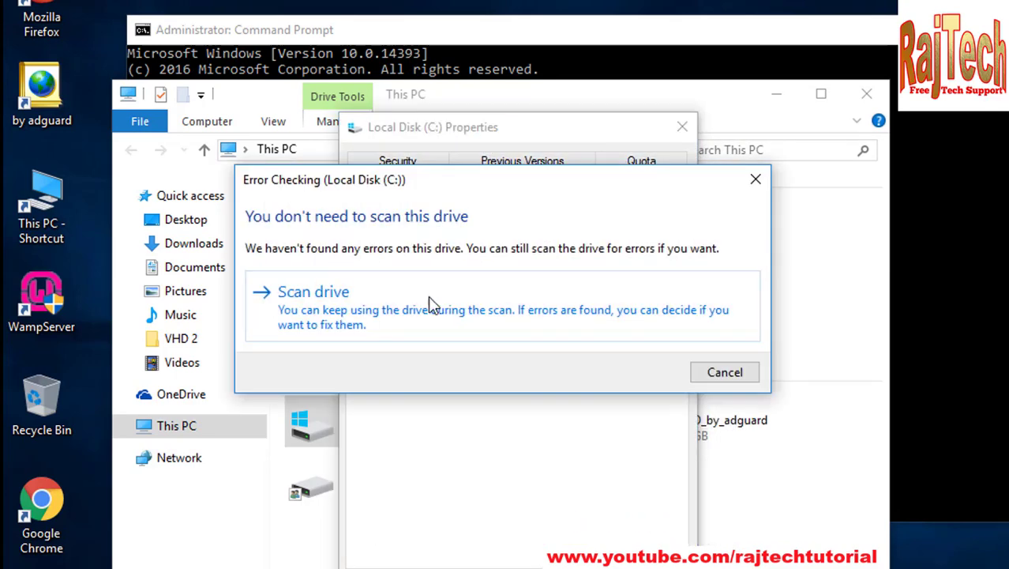
left_click(385, 312)
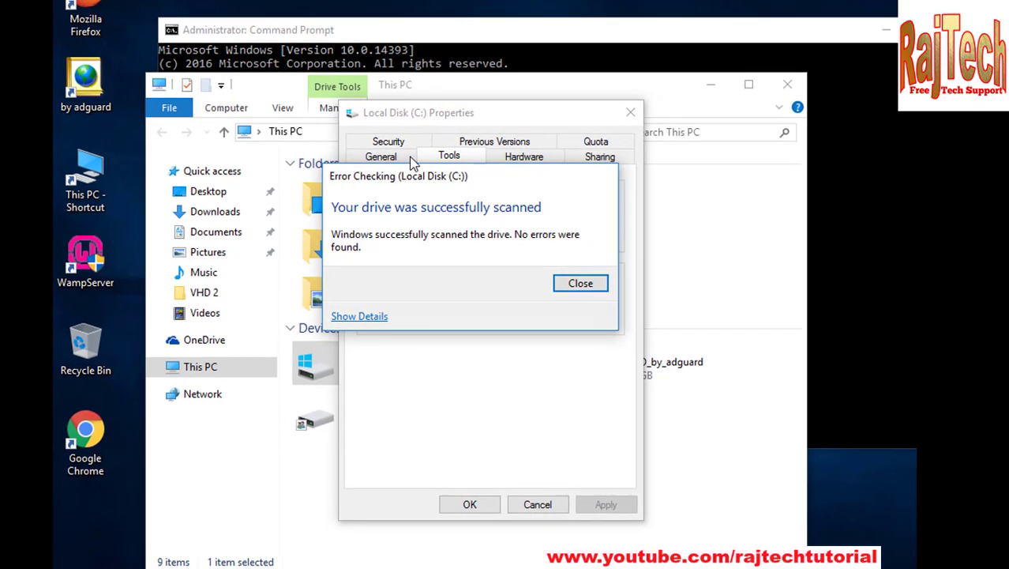
left_click(580, 282)
left_click(472, 506)
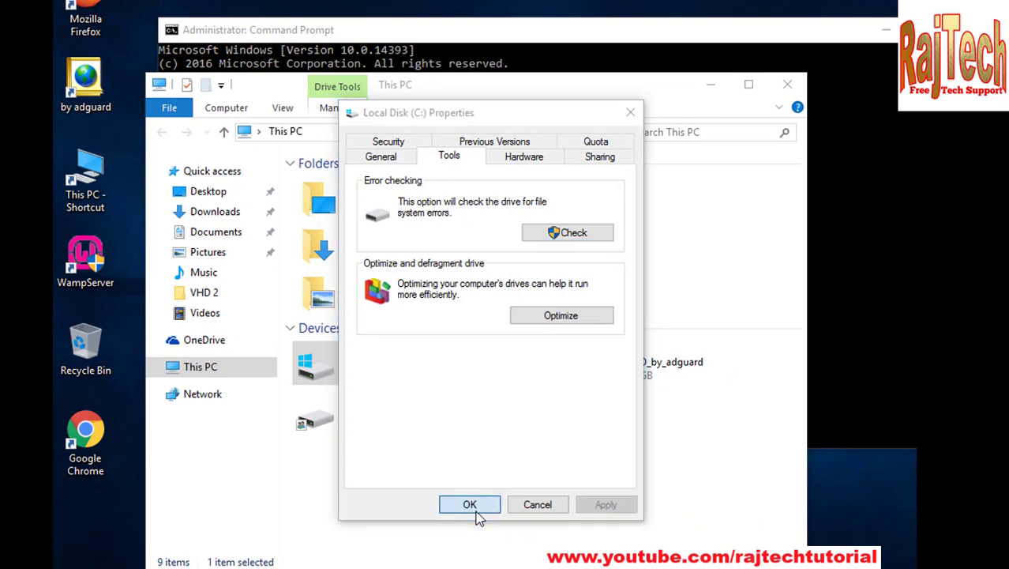
left_click(787, 84)
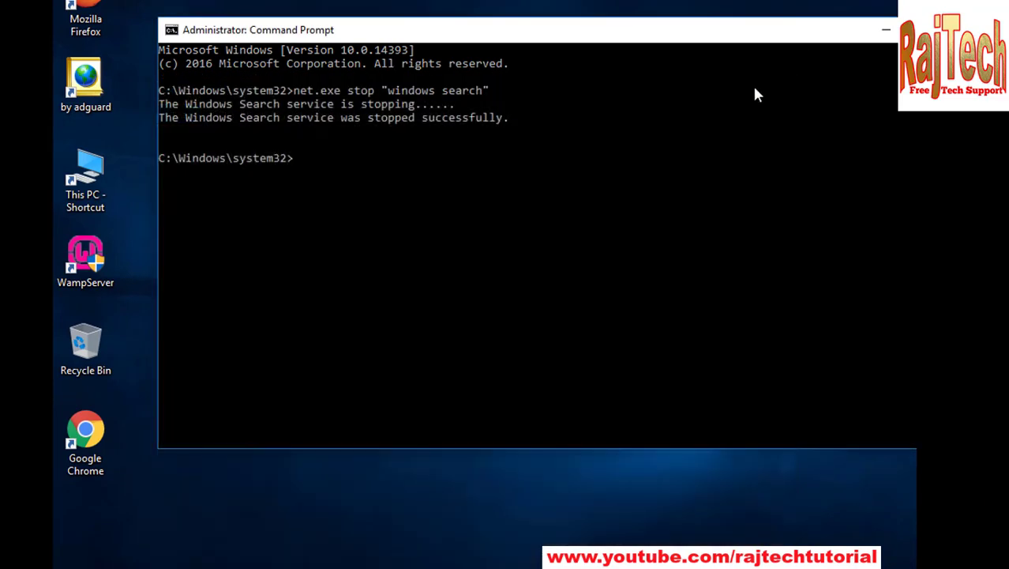
Open the Virtual Memory settings through This PC's properties, the advanced system settings and the advanced performance options.
left_click(100, 179)
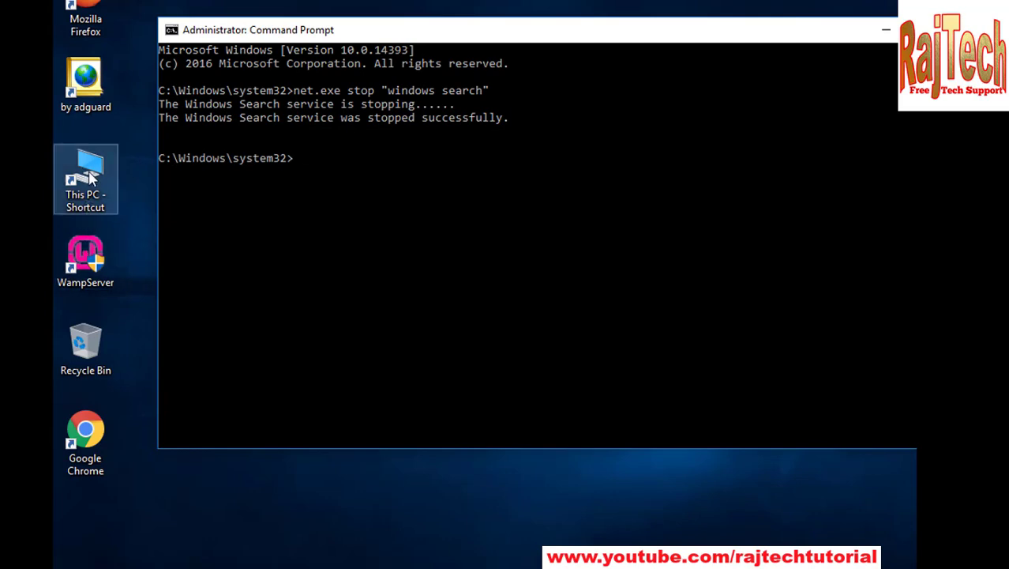
right_click(86, 171)
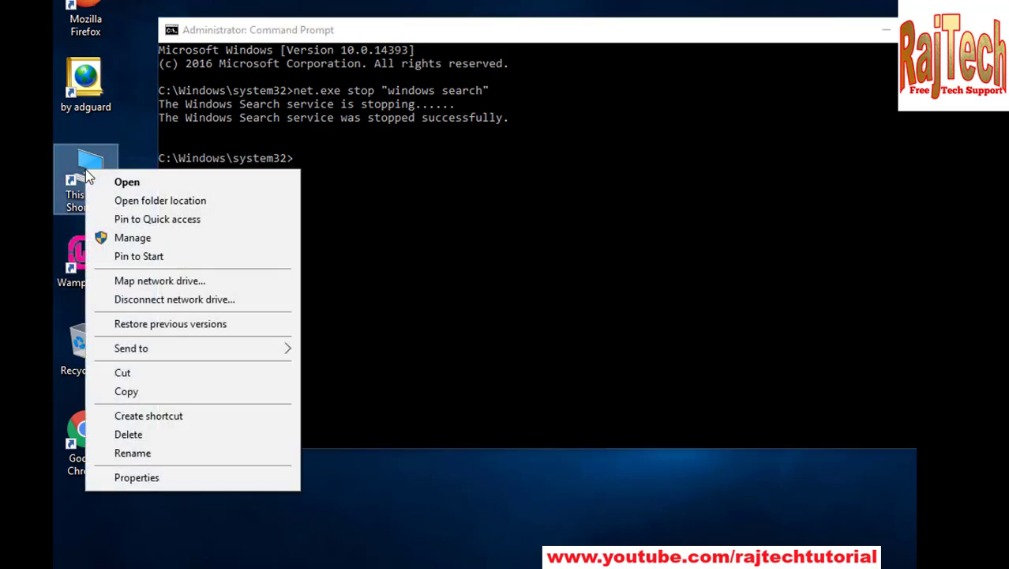
left_click(136, 477)
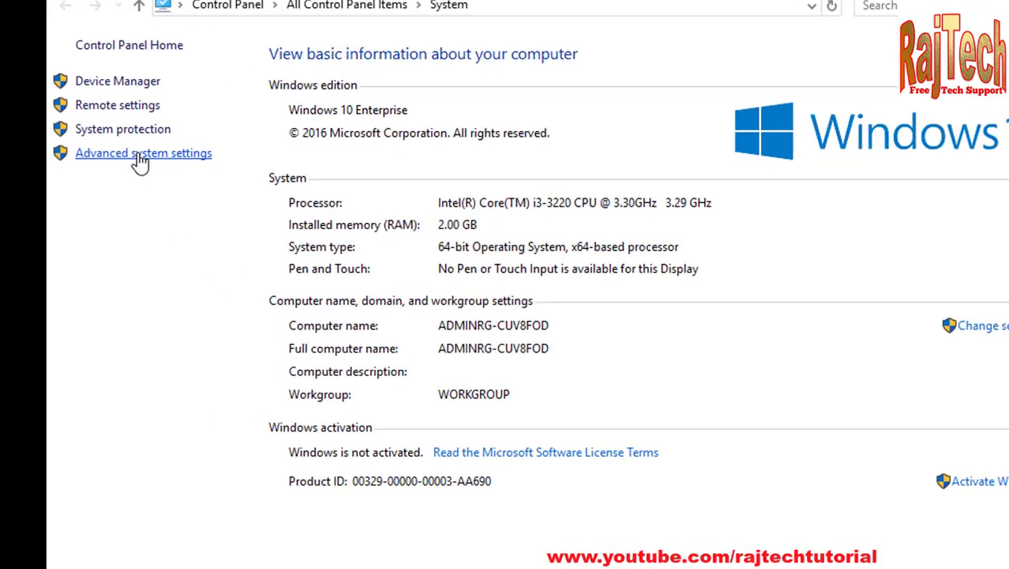
left_click(139, 156)
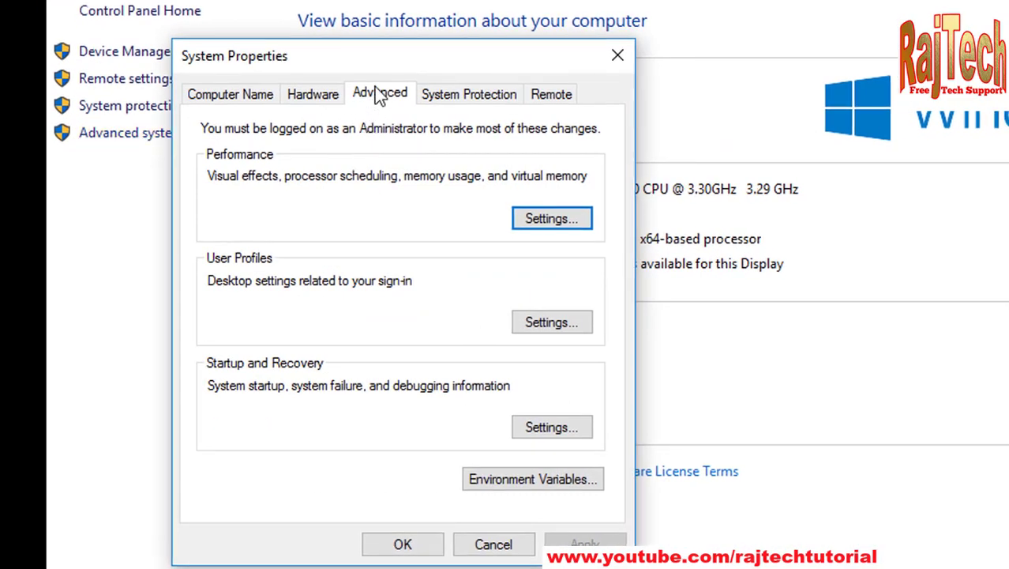
left_click(570, 218)
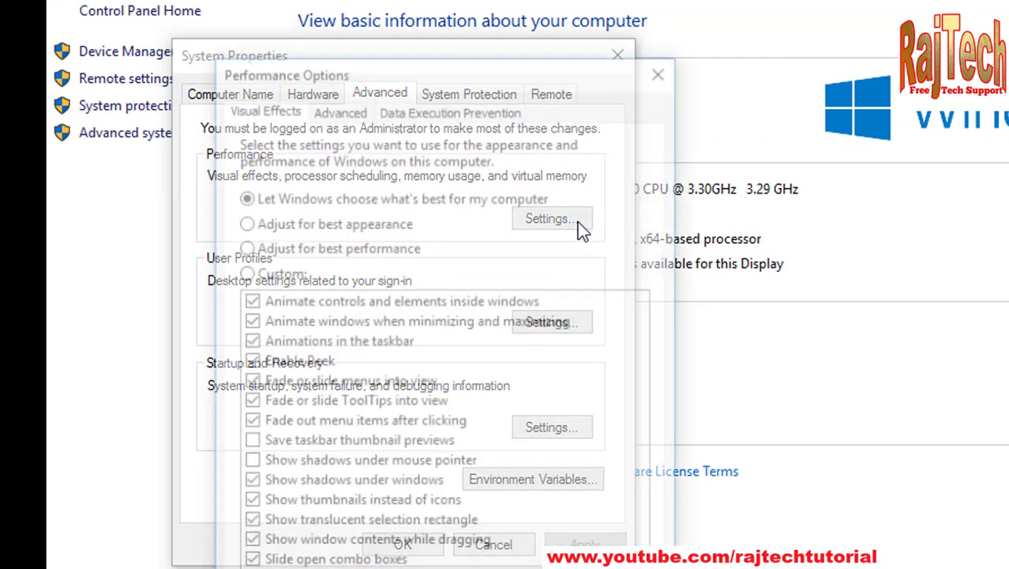
left_click(335, 109)
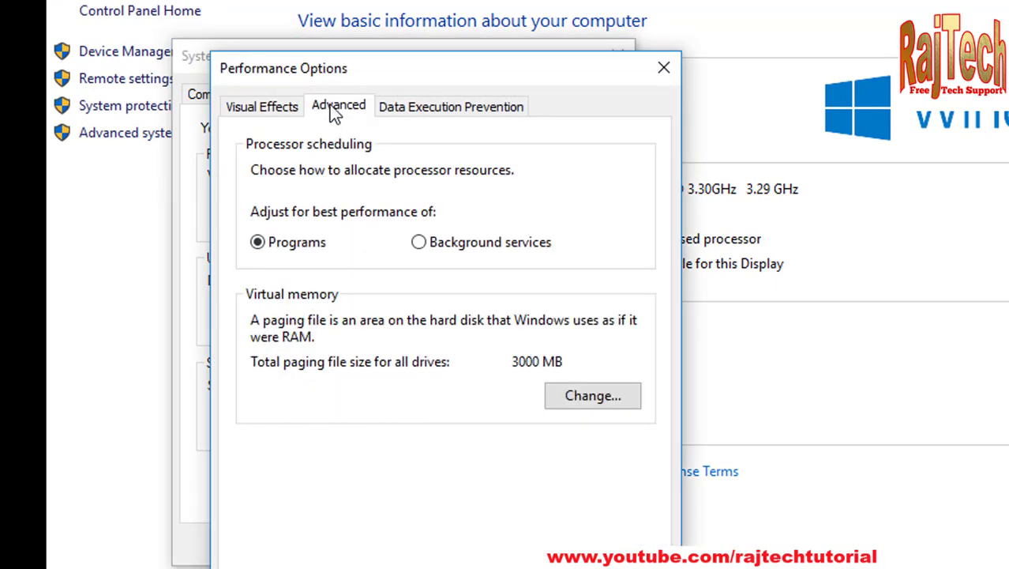
left_click(585, 404)
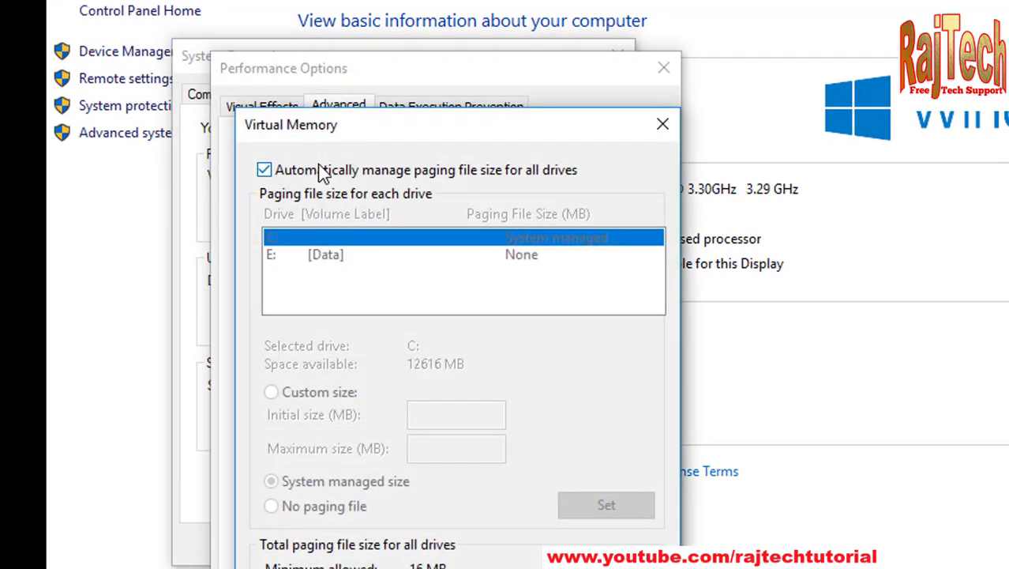
Turn off automatic paging file management and enter a custom size for drive C: of 4000 MB initial and 8000 MB maximum.
left_click(440, 175)
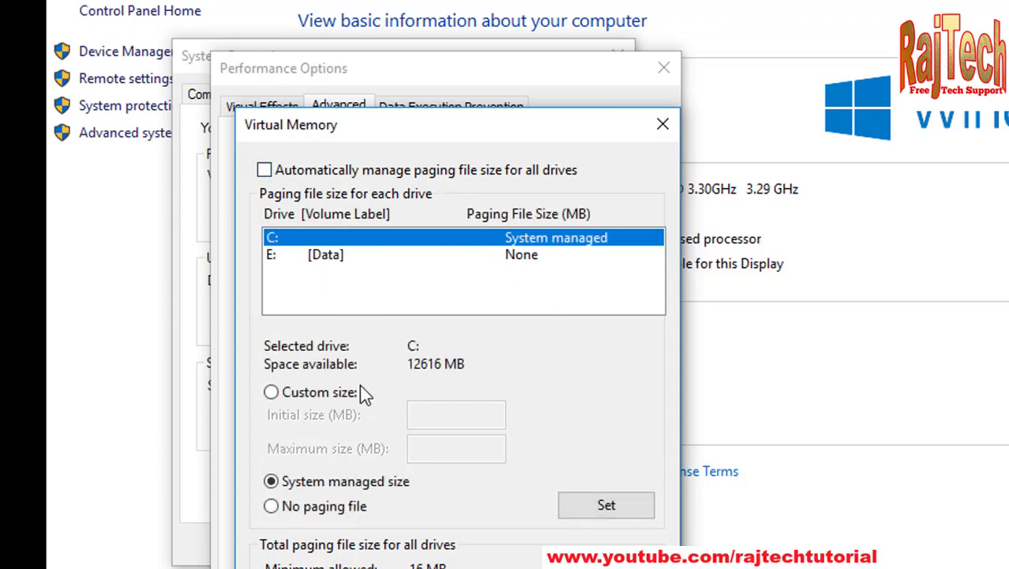
left_click(328, 399)
left_click(447, 415)
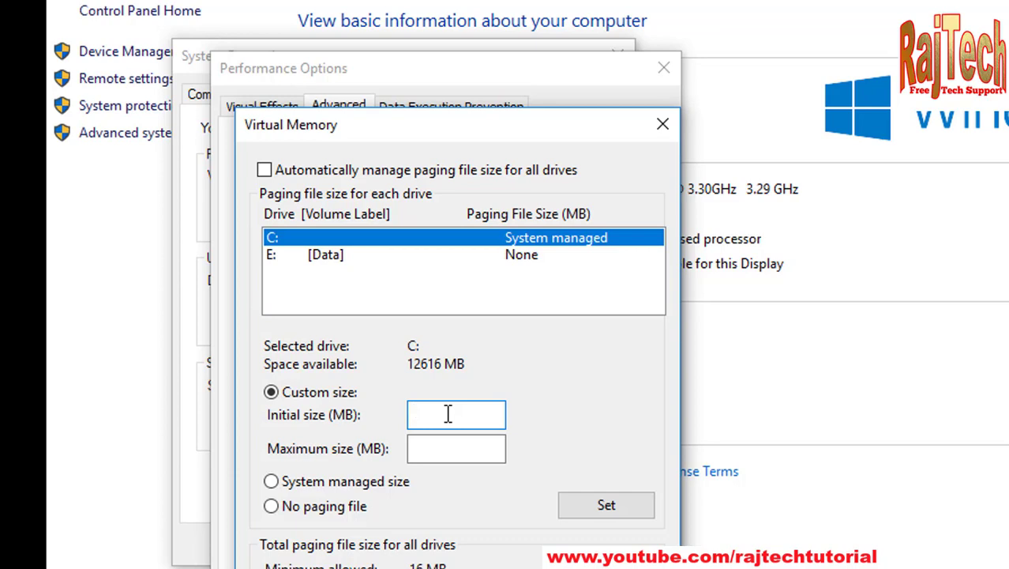
type("400")
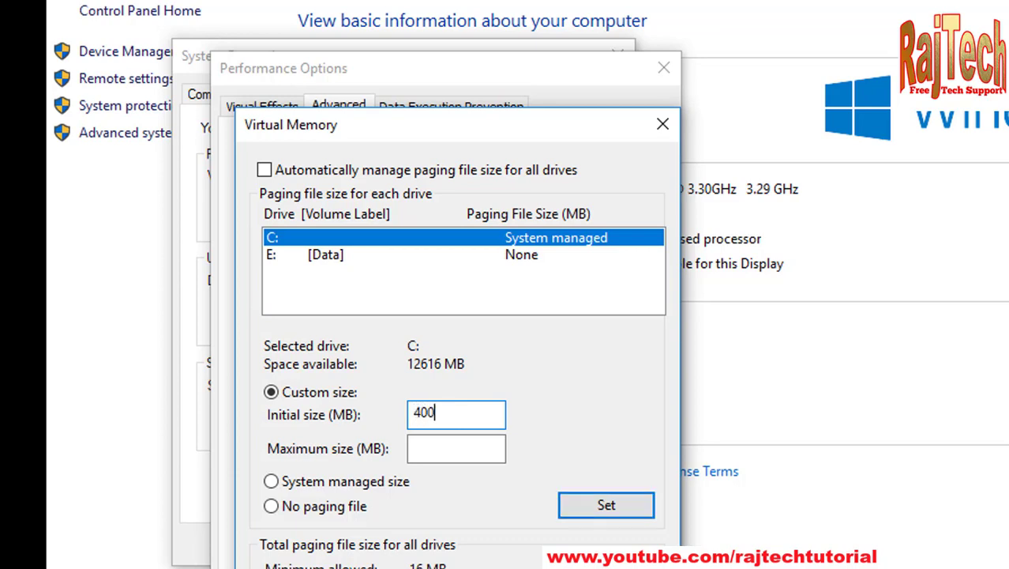
type("0")
left_click(467, 447)
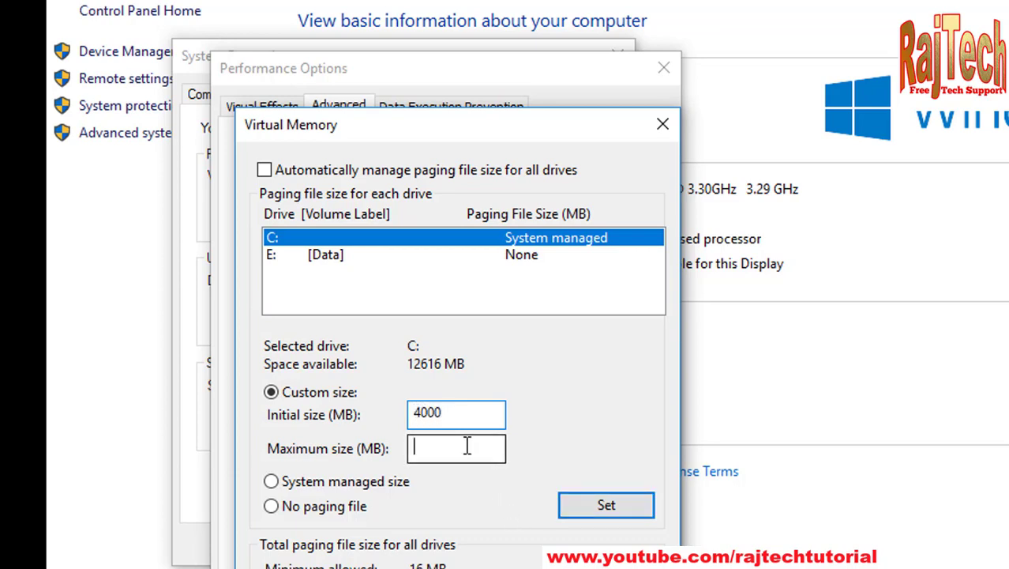
type("8000")
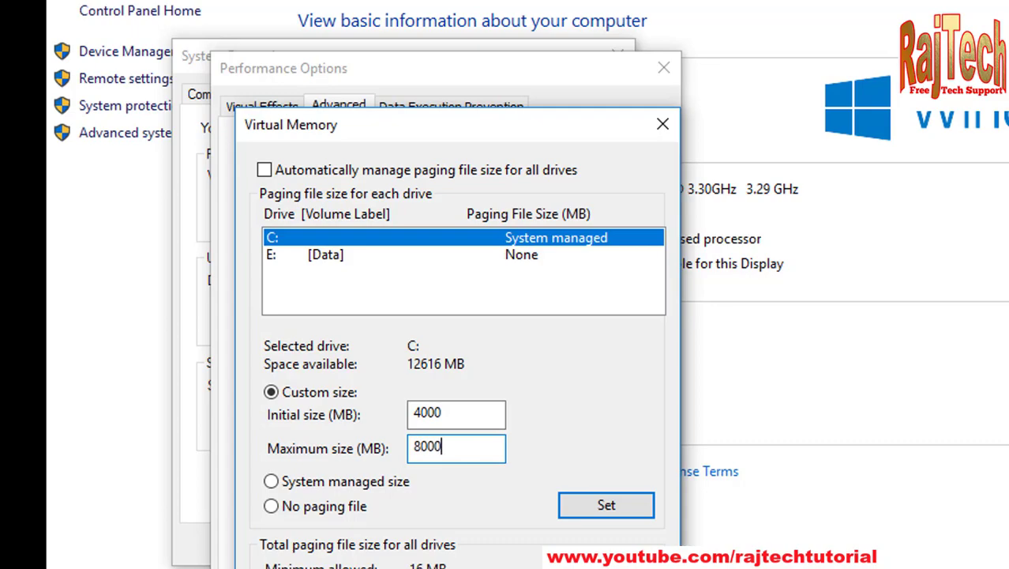
Set the custom paging file size for drive C: and confirm the Virtual Memory, Performance Options and System Properties dialogs.
left_click(624, 499)
left_click(478, 509)
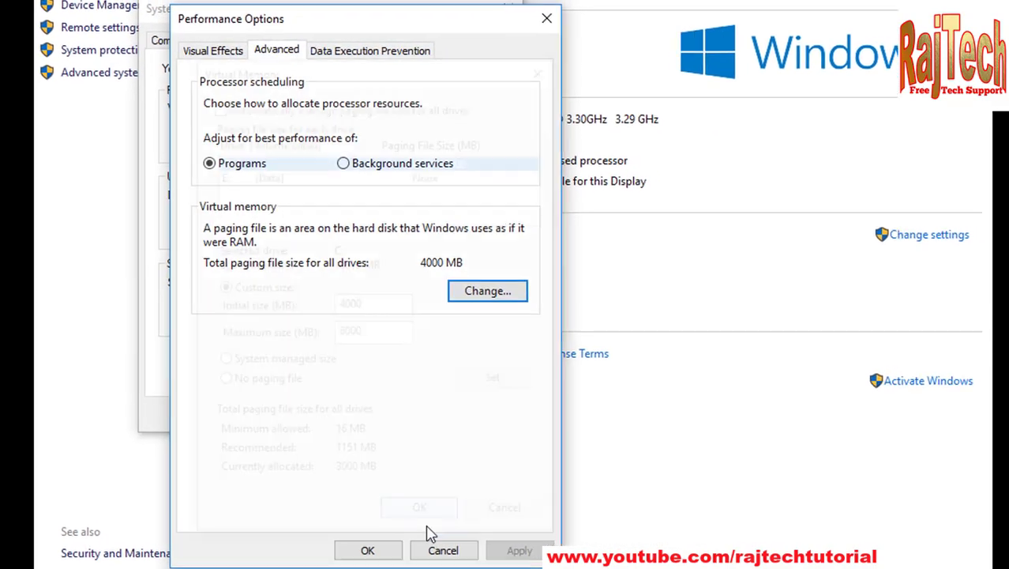
left_click(368, 550)
left_click(320, 415)
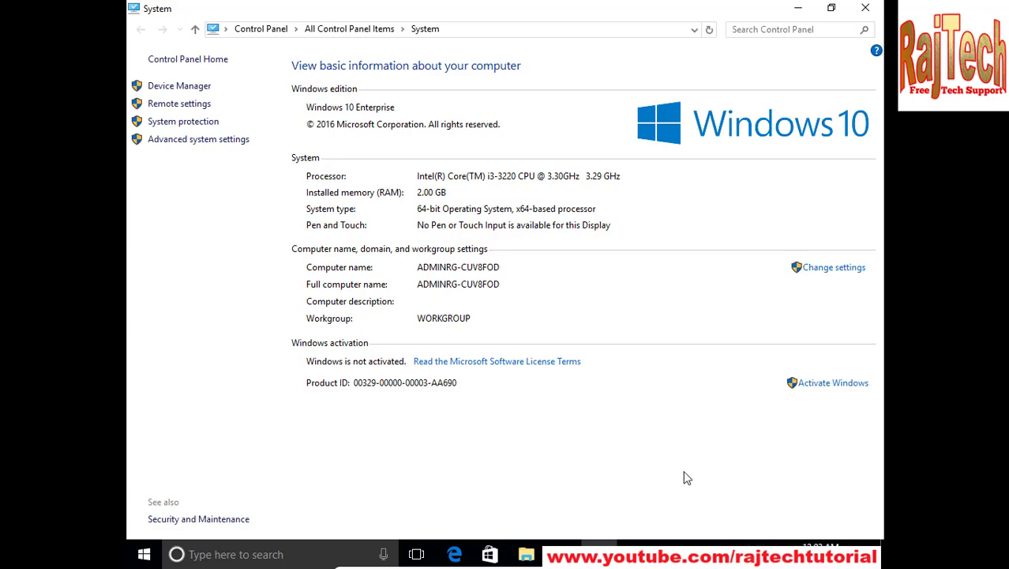
Close the System, File Explorer and Command Prompt windows.
left_click(866, 7)
left_click(703, 106)
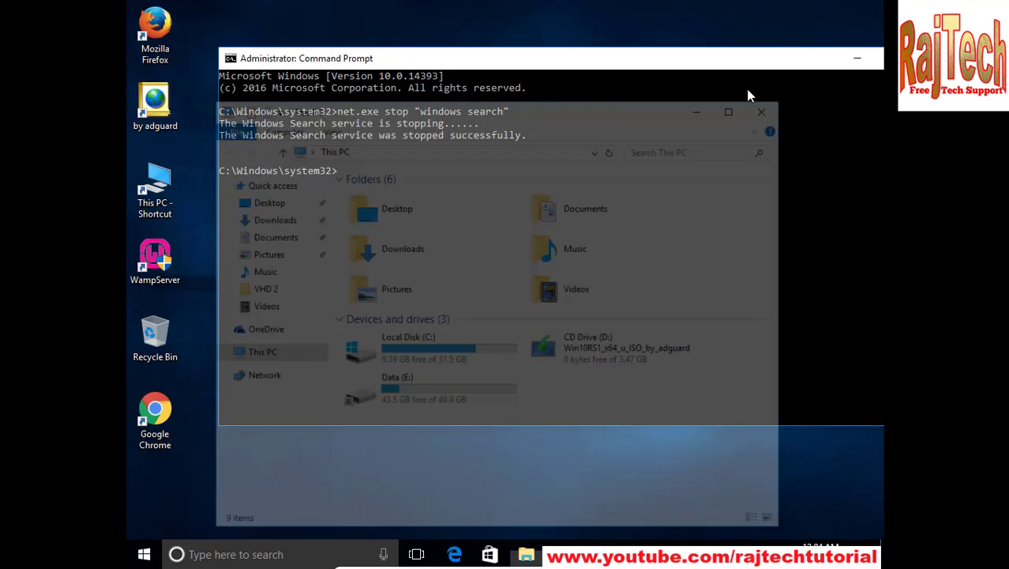
left_click_drag(733, 71, 613, 108)
left_click(806, 94)
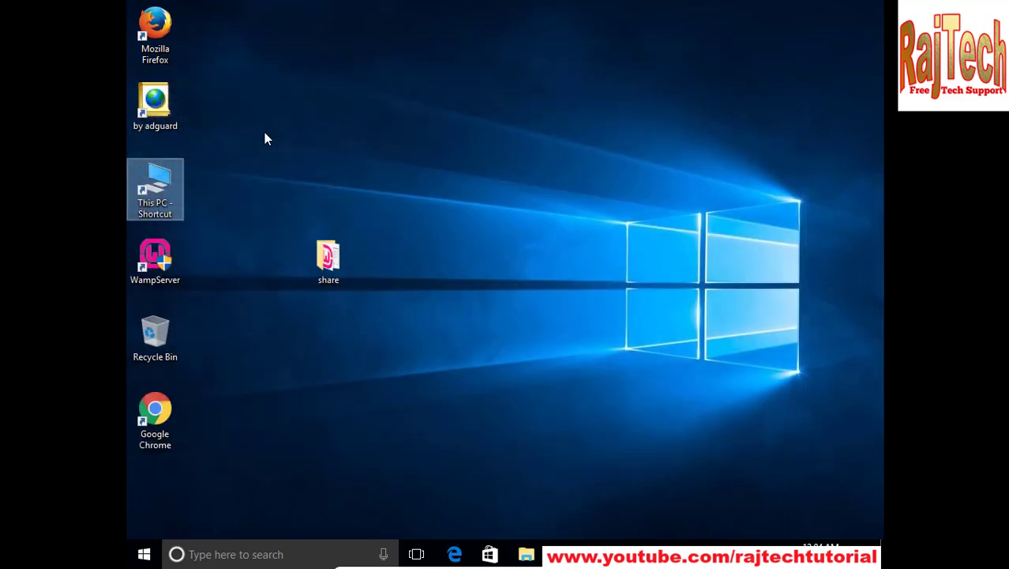
Open Computer Management for This PC and expand the disk drives in Device Manager.
right_click(150, 189)
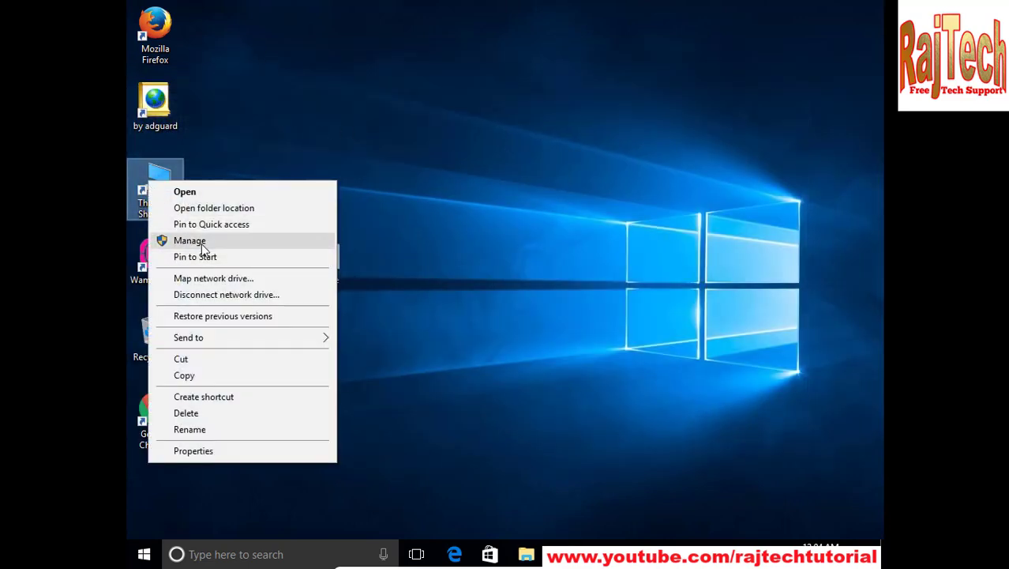
left_click(199, 241)
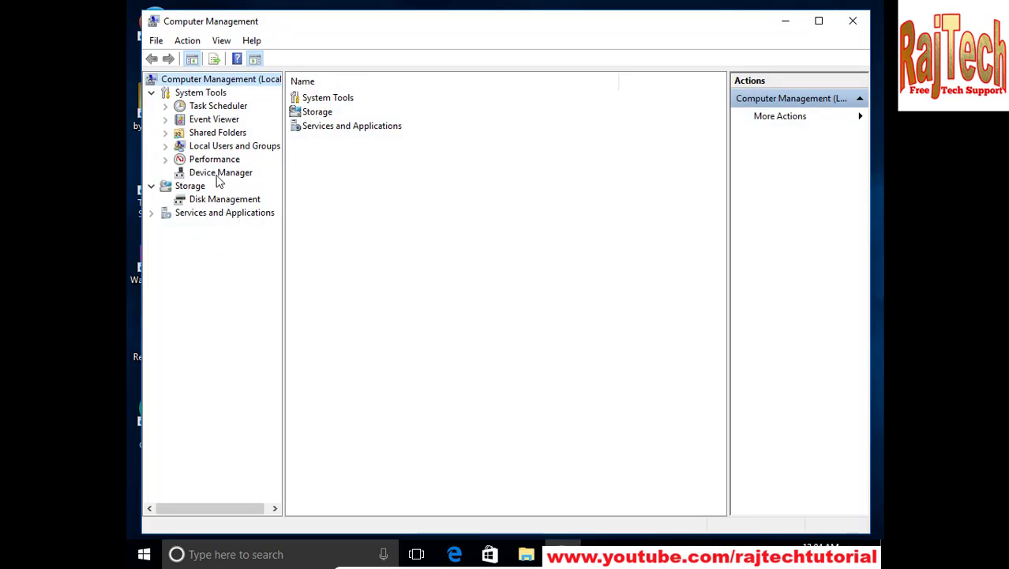
left_click(219, 178)
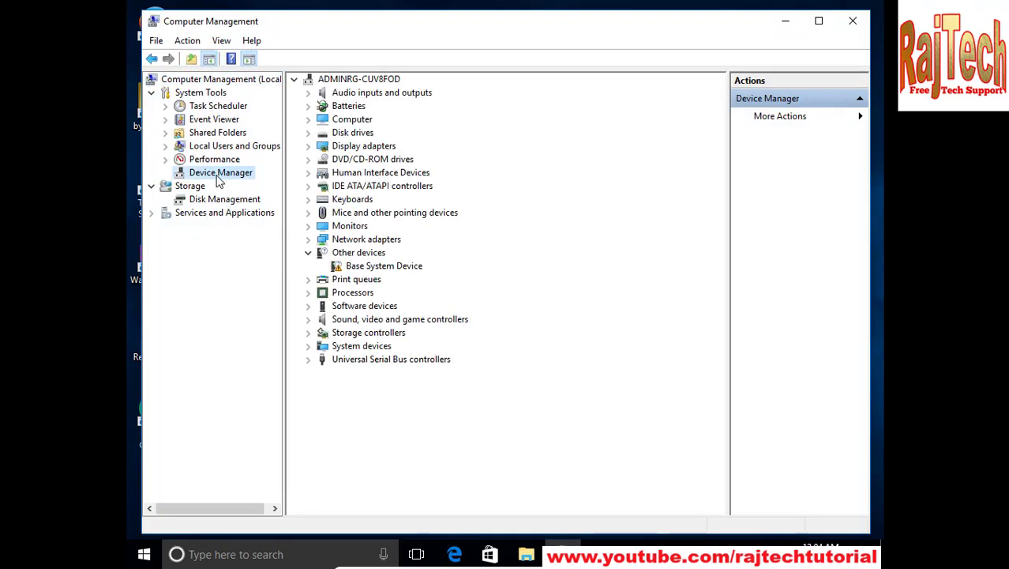
left_click(308, 133)
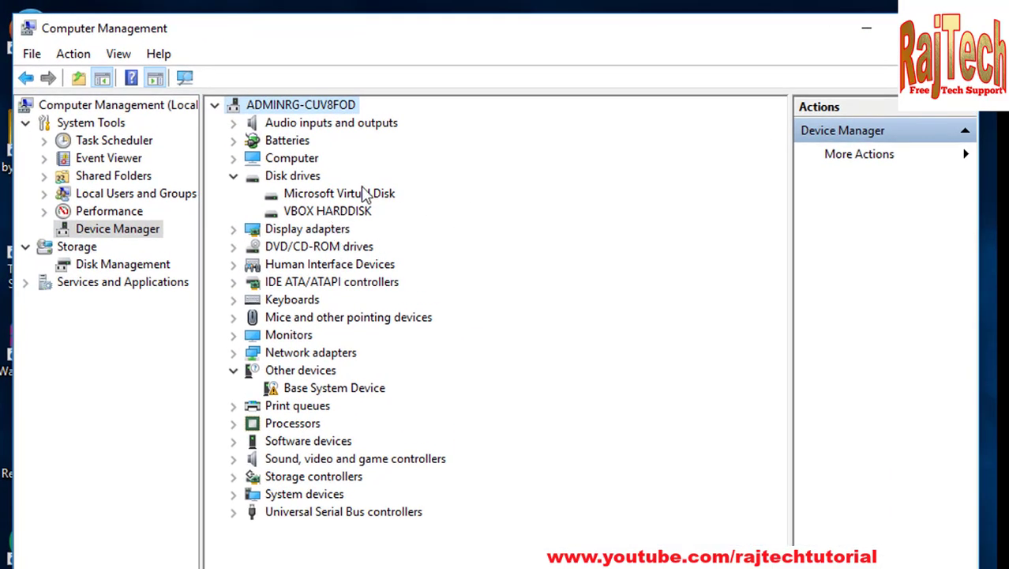
Display the device instance path in the details of the VBOX HARDDISK properties and copy its value.
left_click(344, 215)
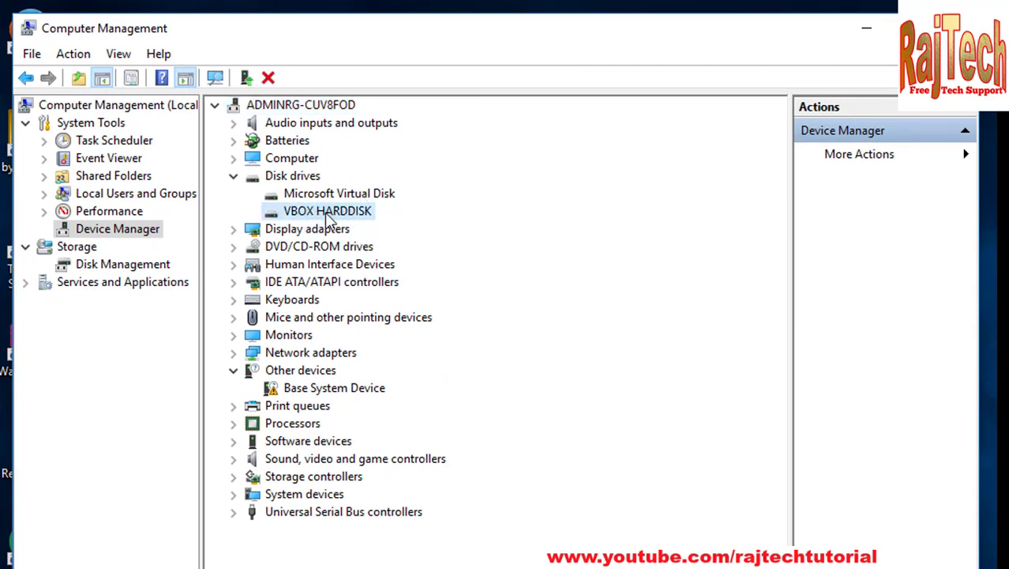
right_click(327, 211)
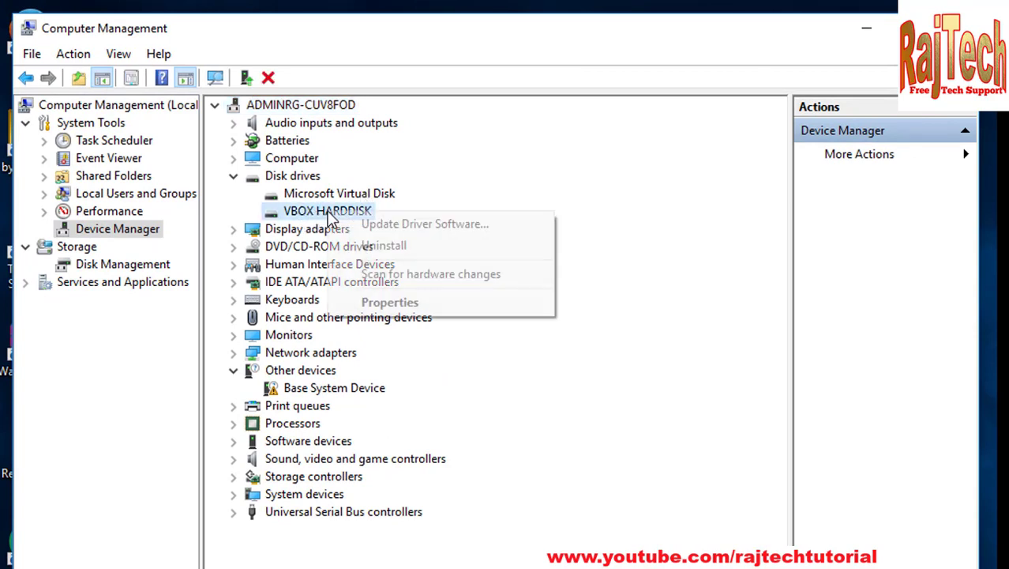
left_click(376, 303)
left_click(518, 170)
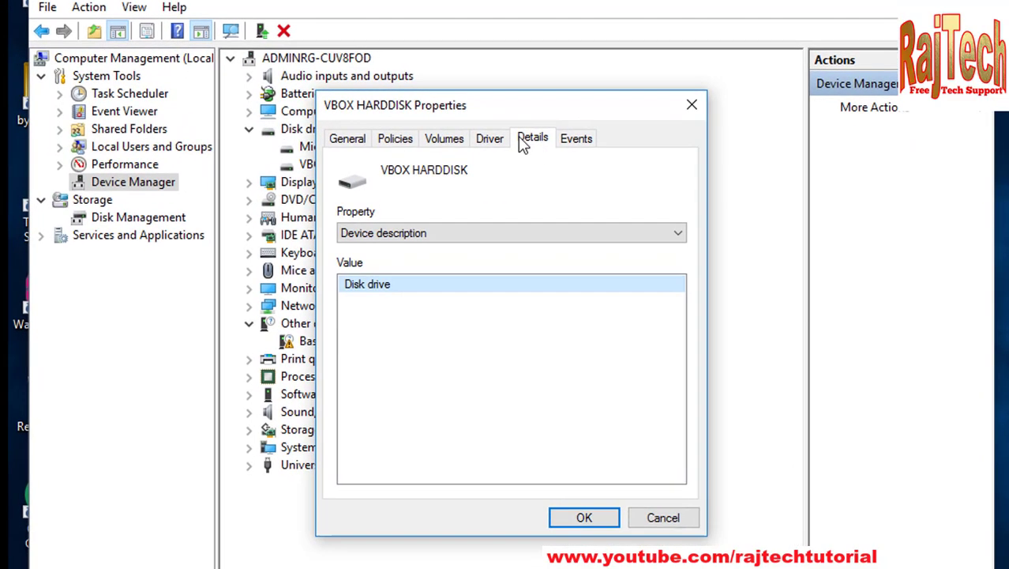
left_click(396, 233)
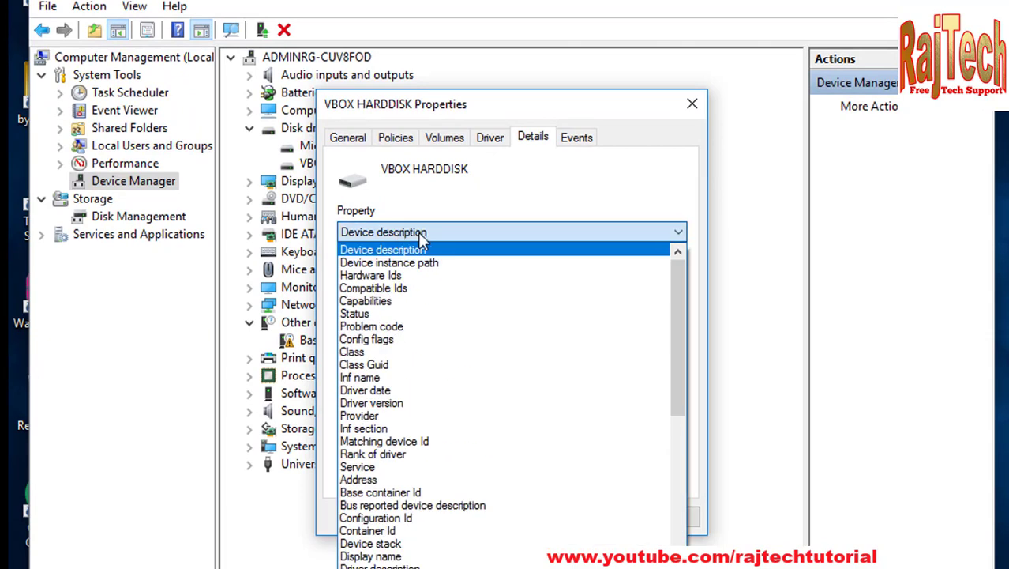
left_click(389, 263)
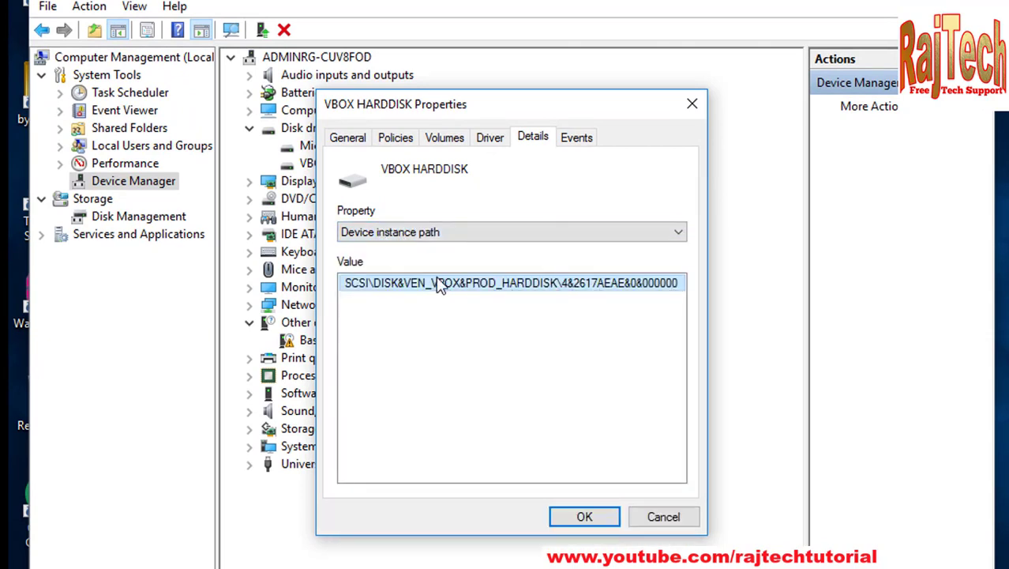
right_click(486, 290)
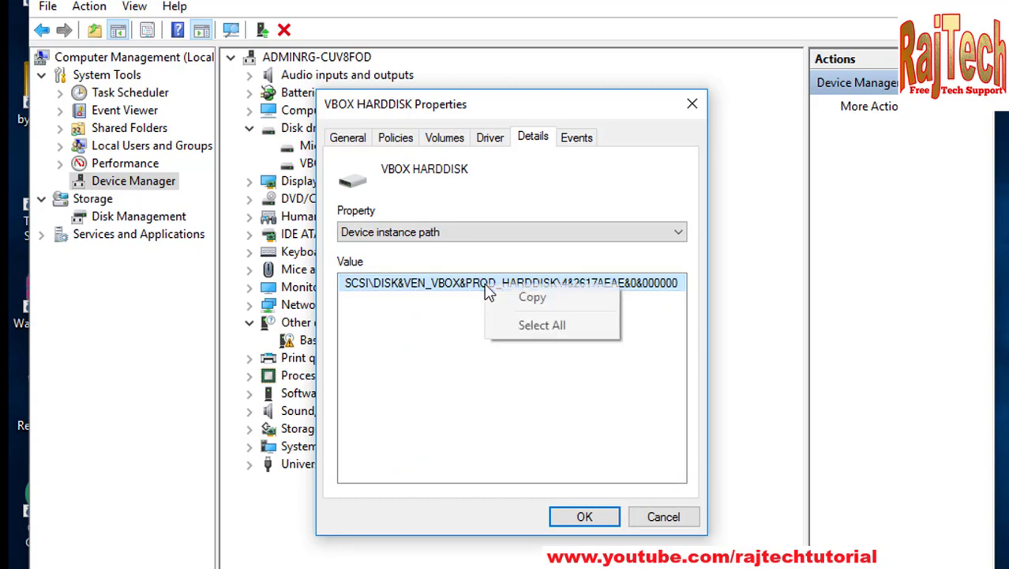
left_click(510, 296)
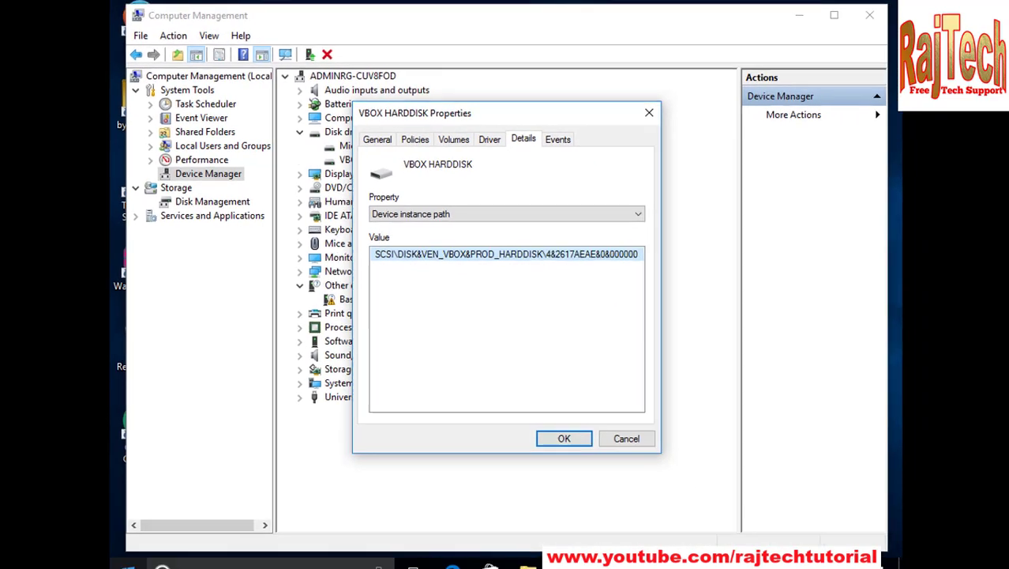
Search for regedit, run it as administrator and allow Registry Editor to make changes to the device.
left_click(169, 566)
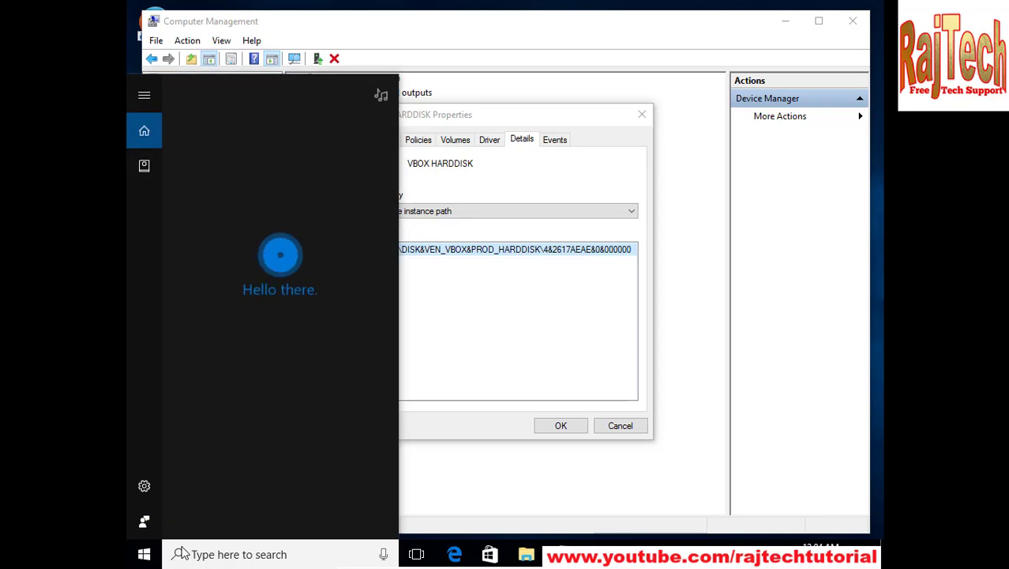
type("r")
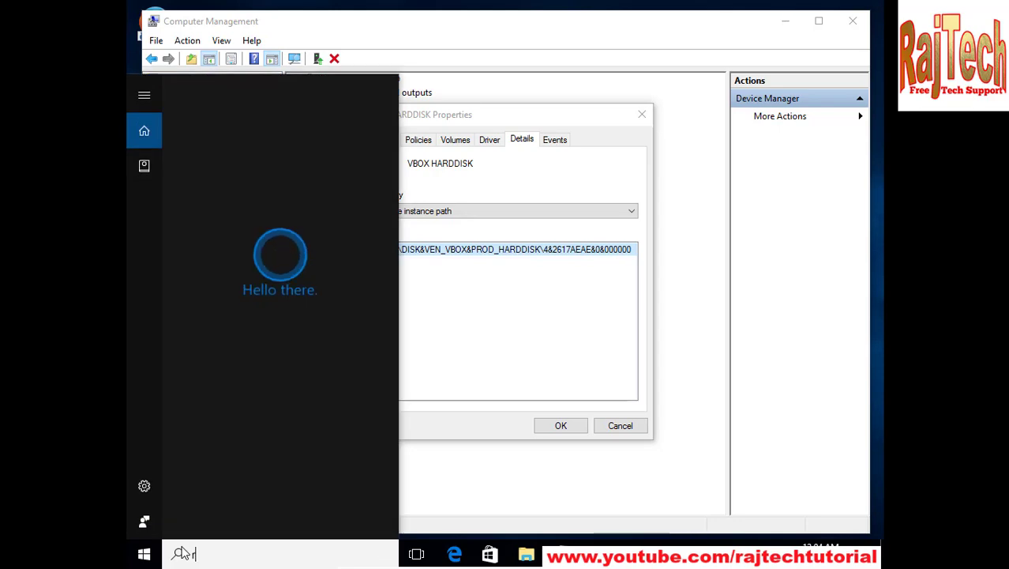
type("egedi")
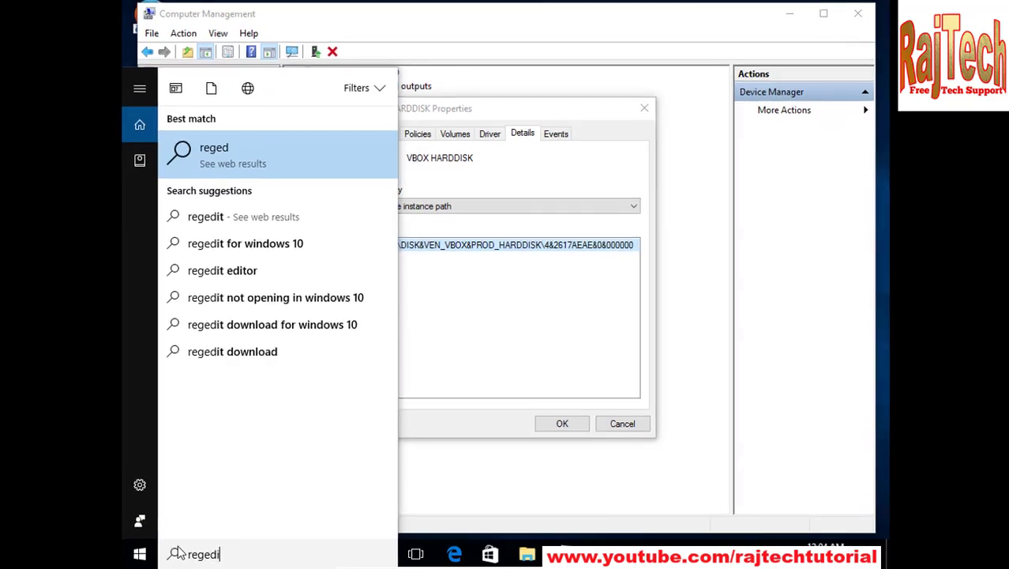
type("t")
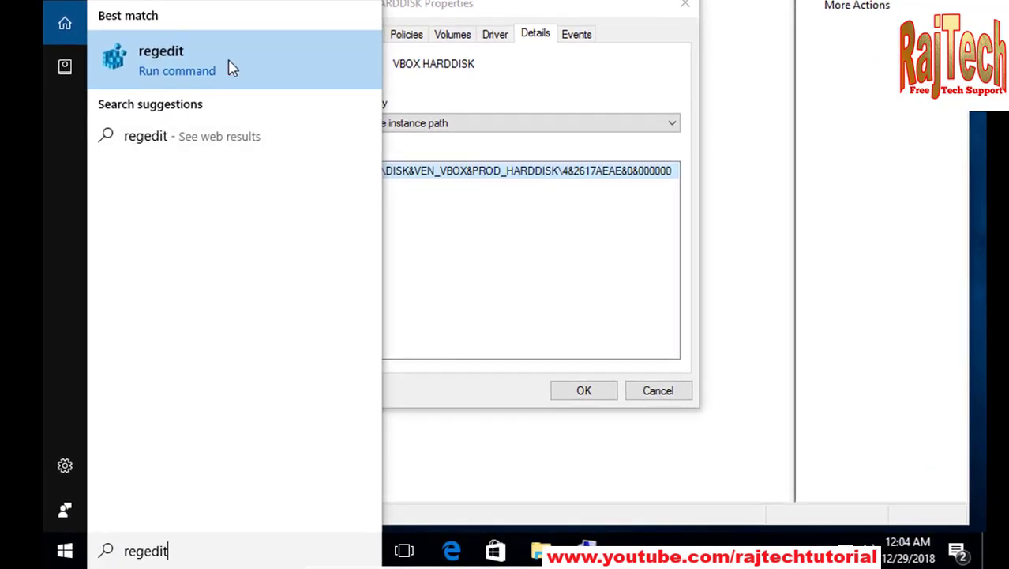
right_click(232, 69)
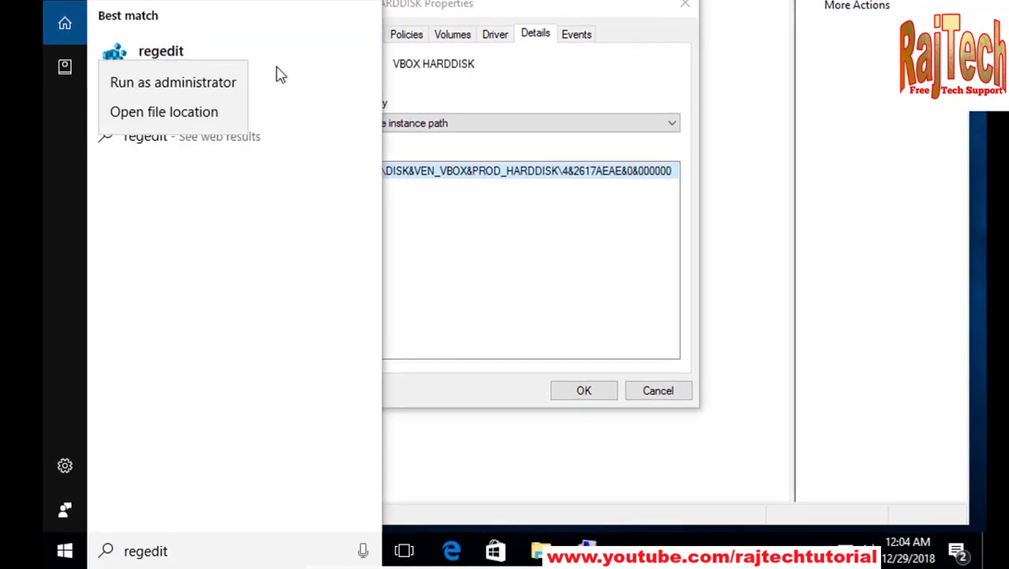
left_click(180, 94)
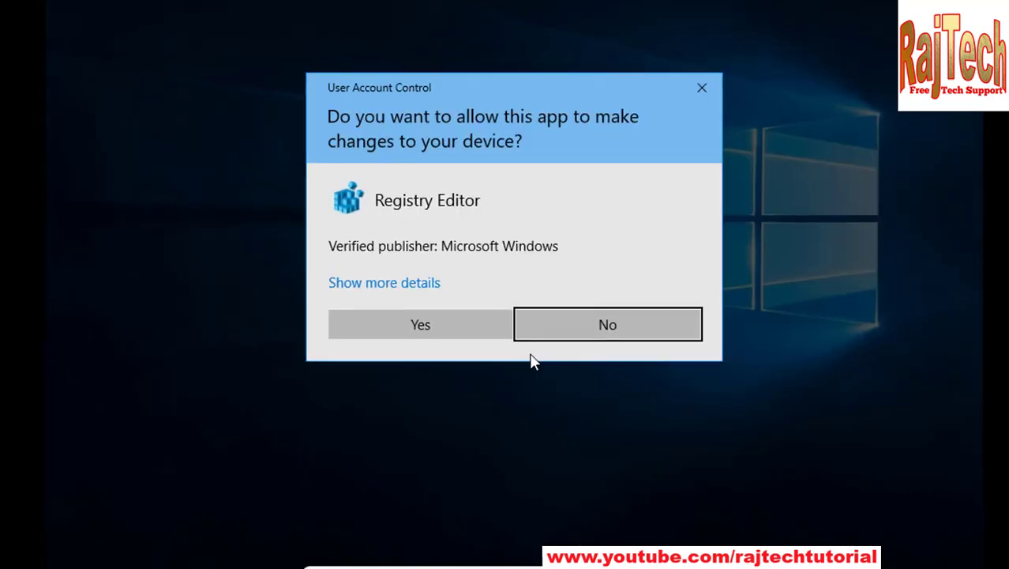
left_click(473, 324)
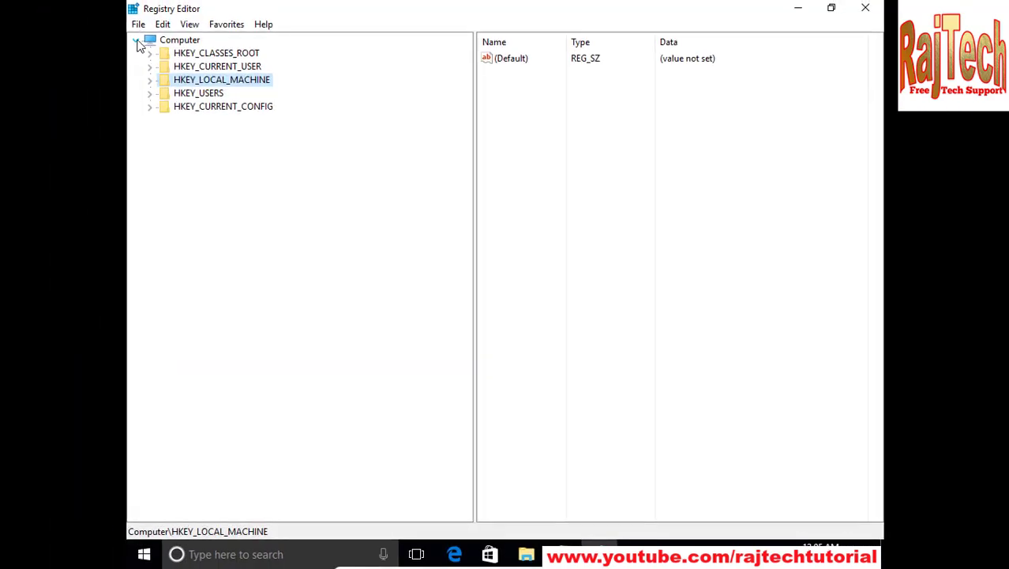
Expand the registry tree through HKEY_LOCAL_MACHINE, SYSTEM and CurrentControlSet down to the subkeys of Enum.
left_click(136, 41)
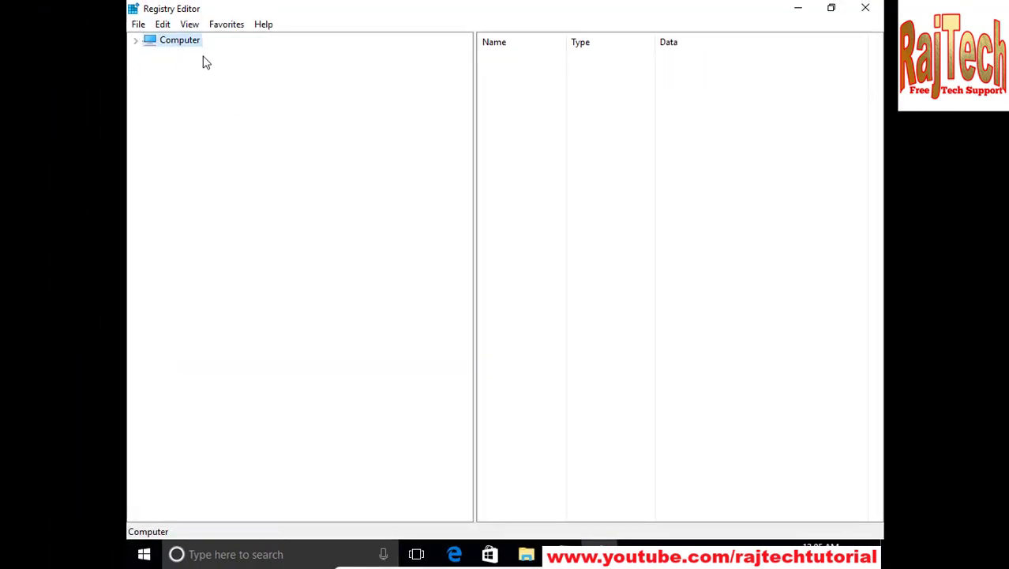
left_click(135, 41)
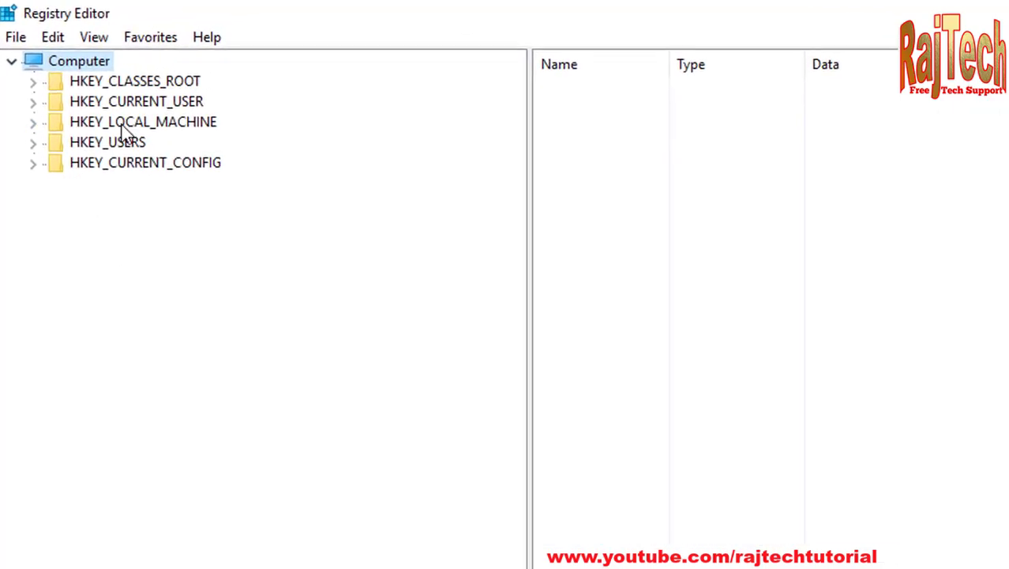
left_click(164, 125)
left_click(33, 123)
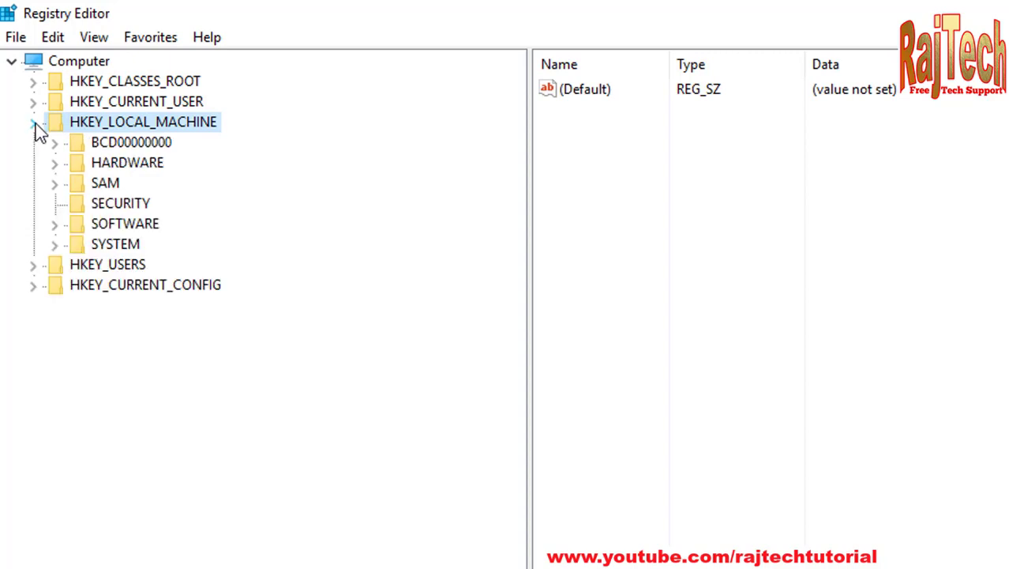
left_click(54, 245)
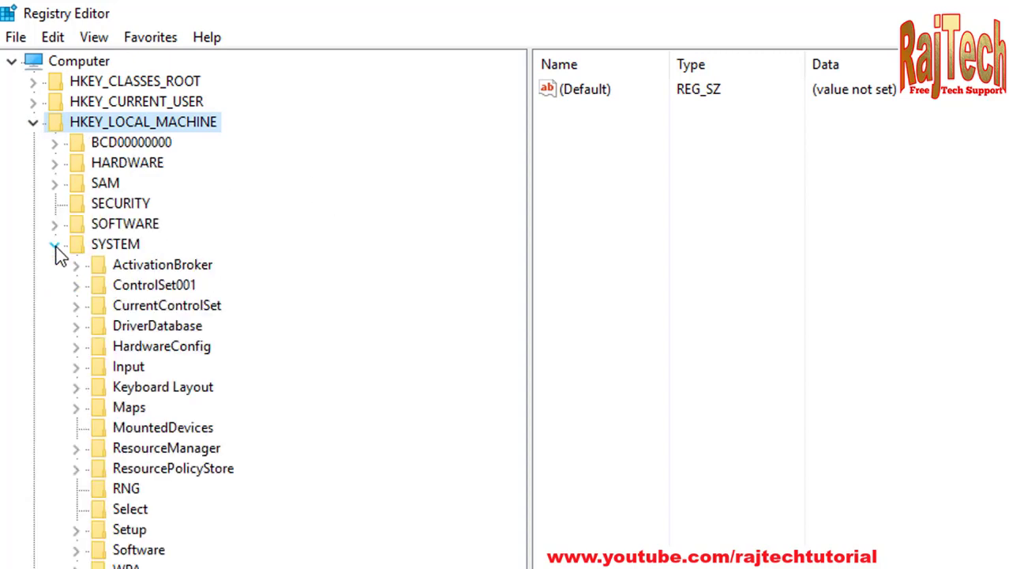
left_click(164, 313)
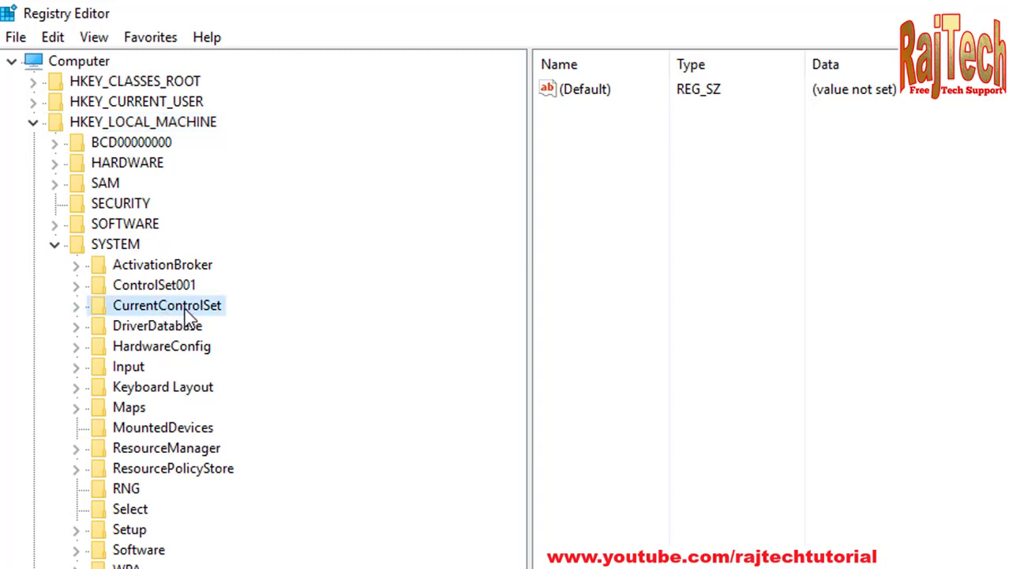
left_click(77, 310)
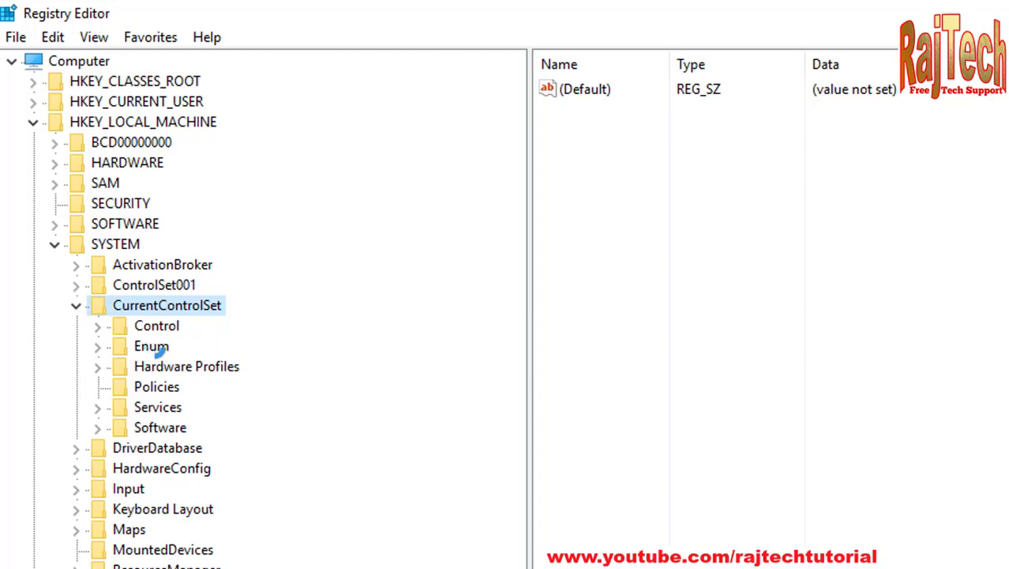
left_click(155, 348)
left_click(97, 347)
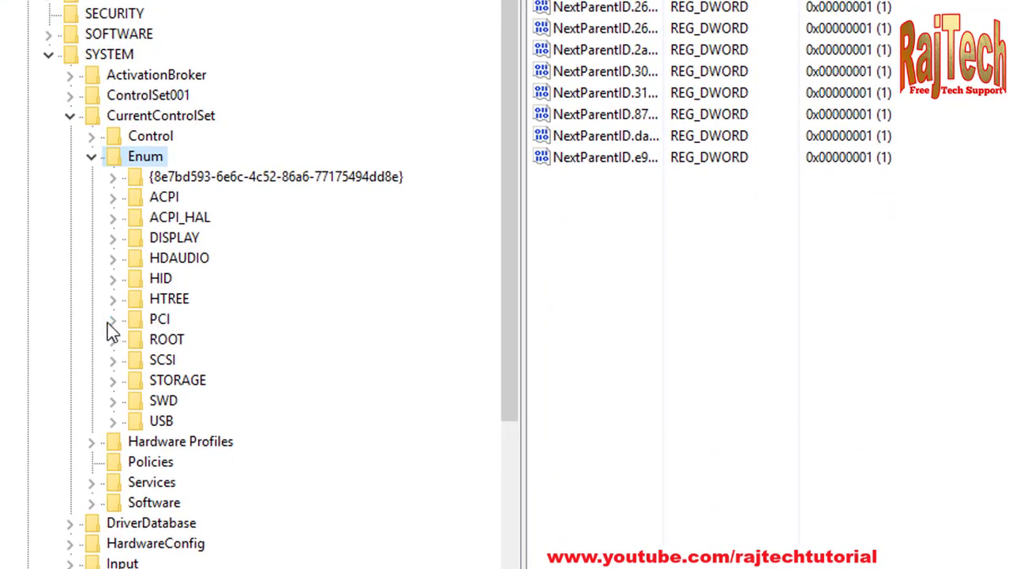
Under PCI, expand VEN_8086&DEV_2668&SUBSYS_76808384&REV_01 through its device key, Device Parameters and Interrupt Management, and select MessageSignaledInterruptProperties.
left_click(113, 319)
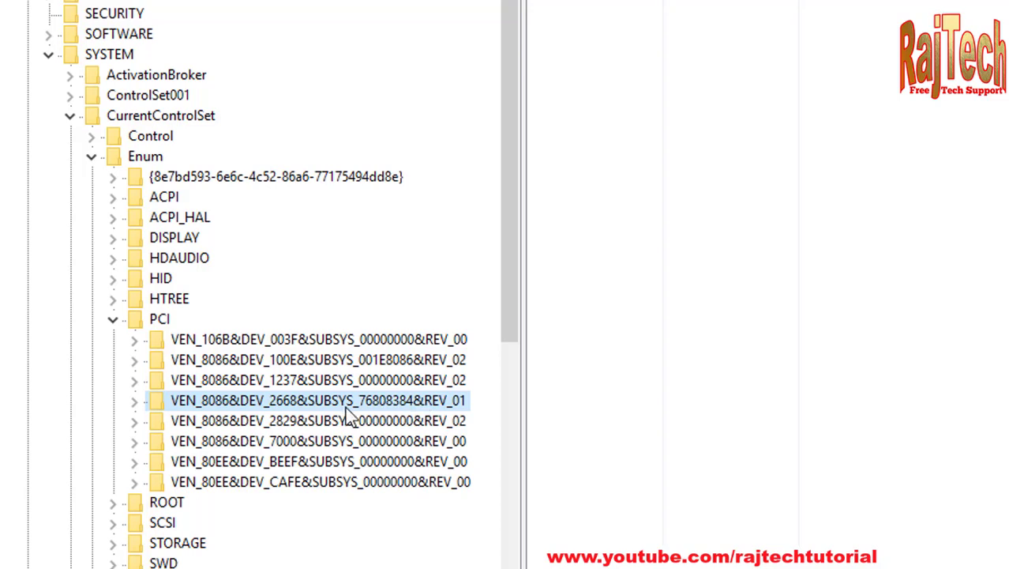
left_click(134, 401)
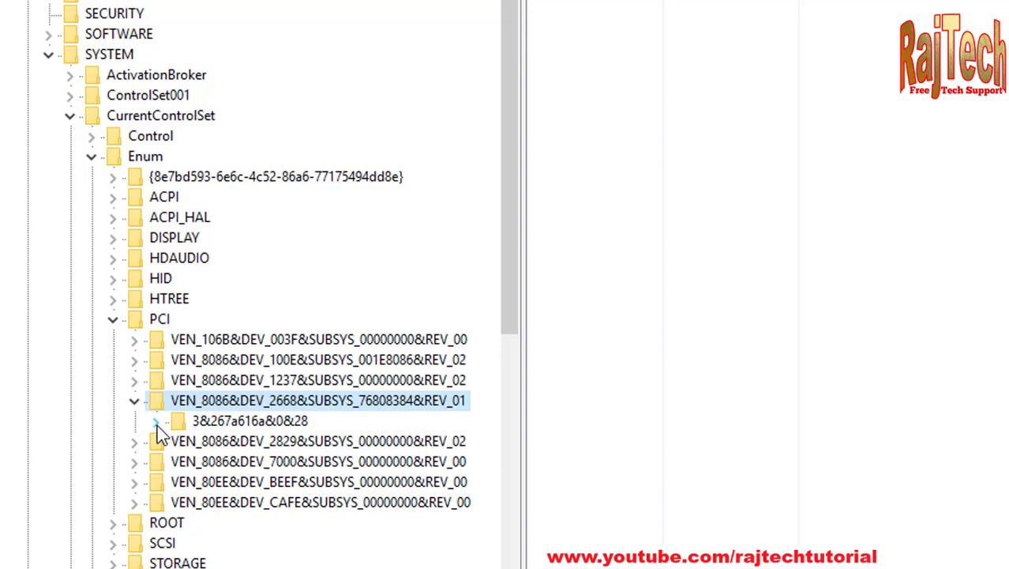
left_click(157, 421)
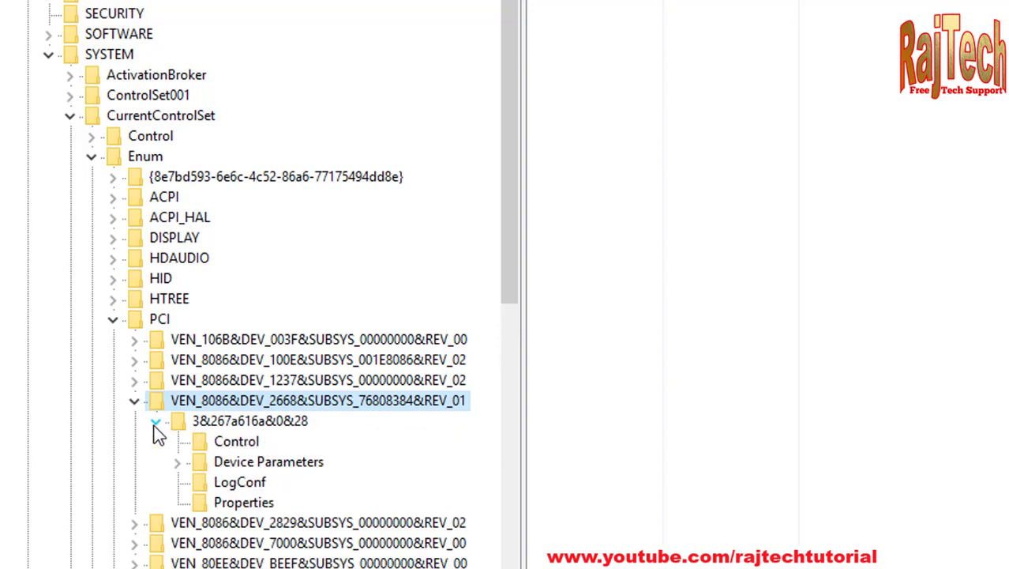
left_click(177, 462)
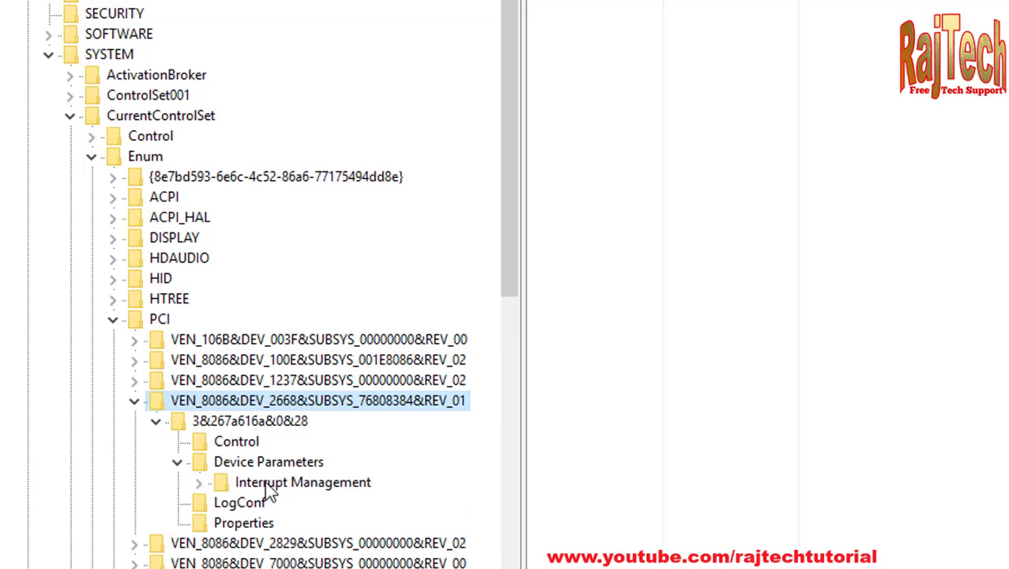
left_click(198, 483)
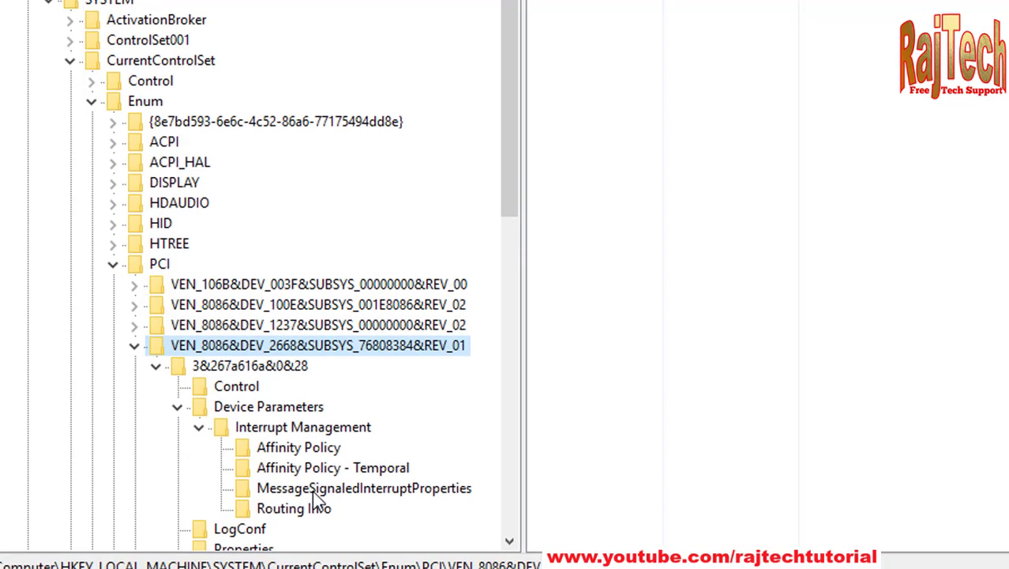
left_click(315, 490)
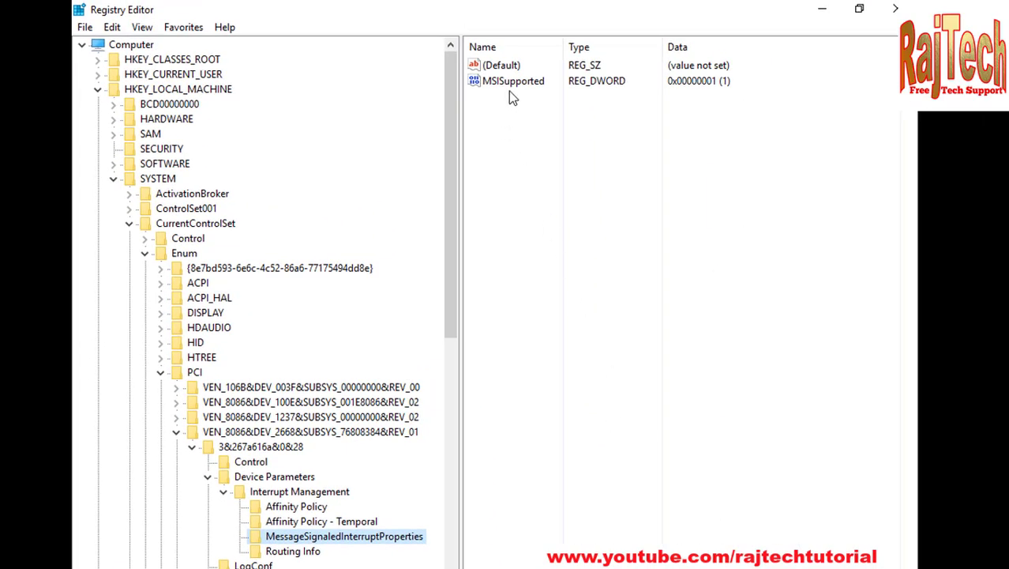
Set the MSISupported DWORD value data to 0 and confirm the change.
left_click(505, 86)
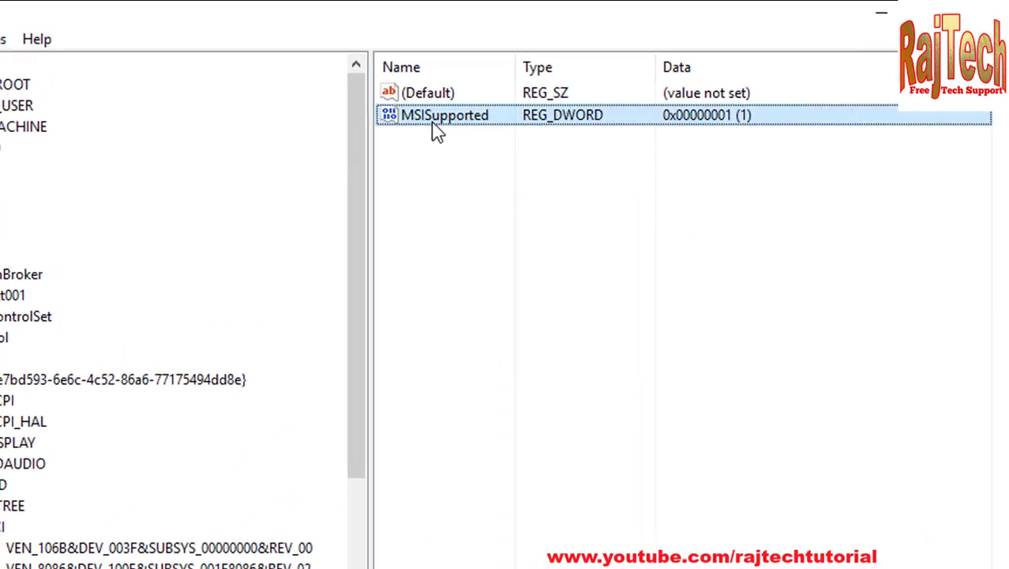
double_click(434, 126)
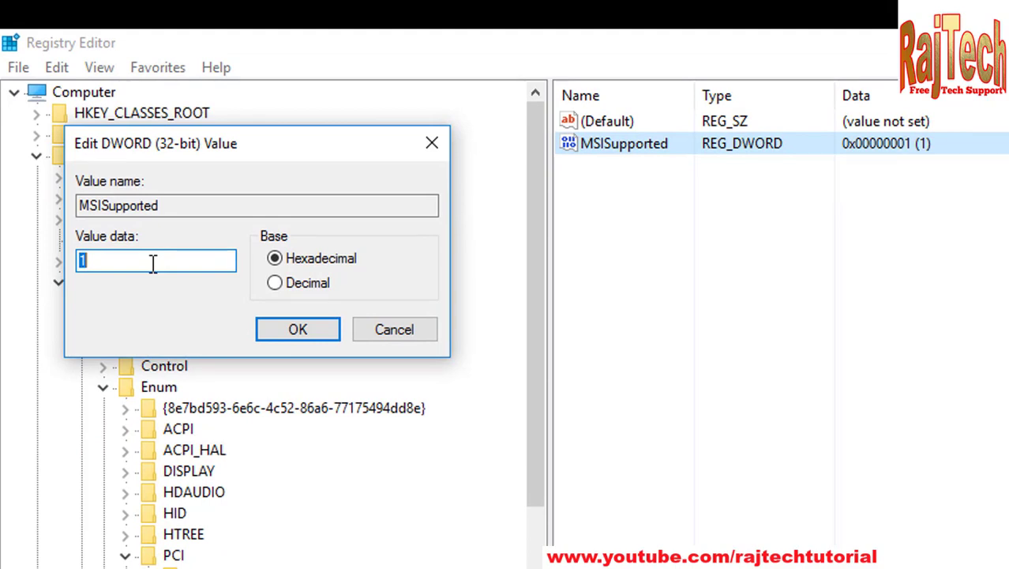
left_click(152, 263)
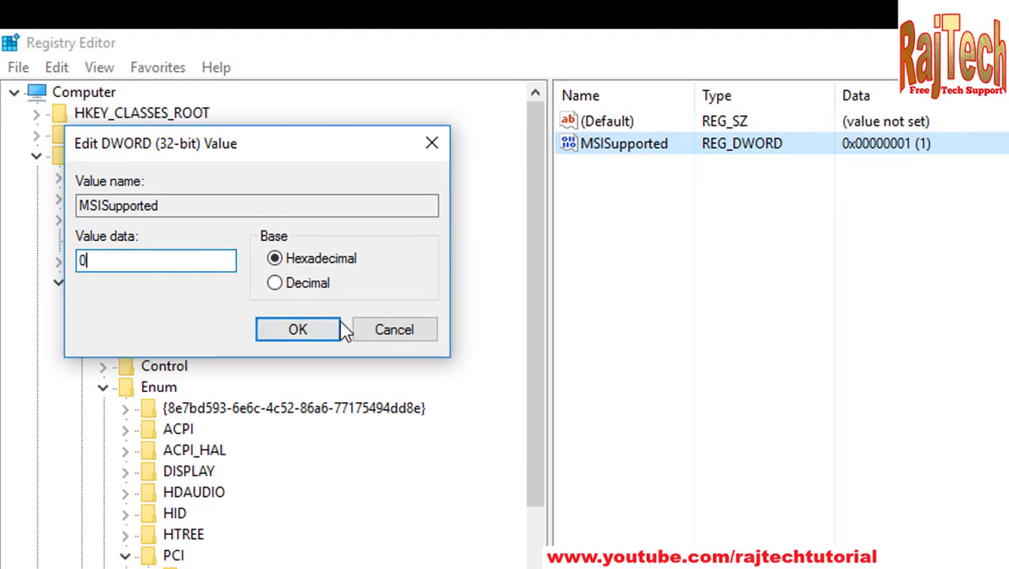
left_click(311, 332)
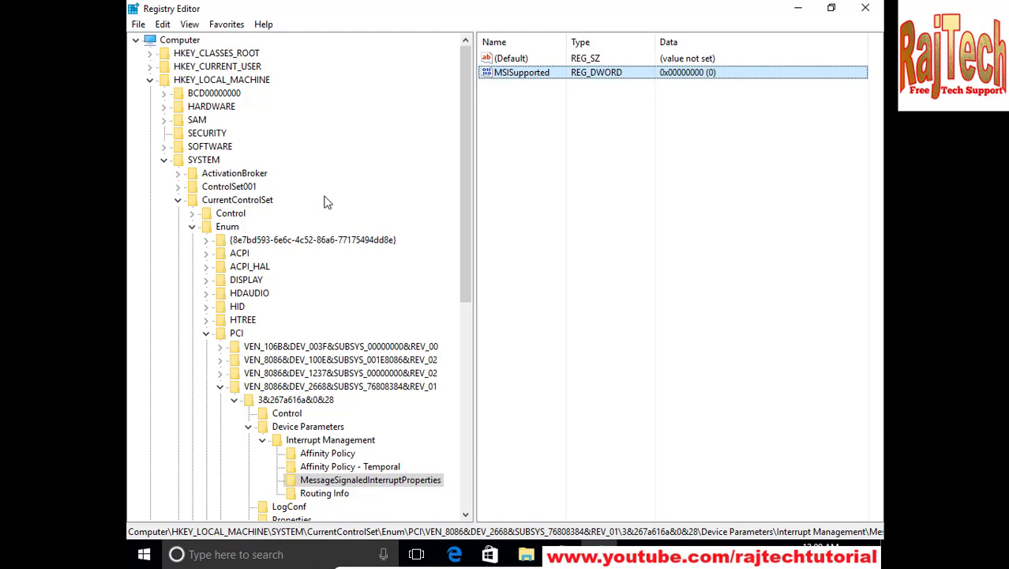
left_click_drag(467, 269, 474, 313)
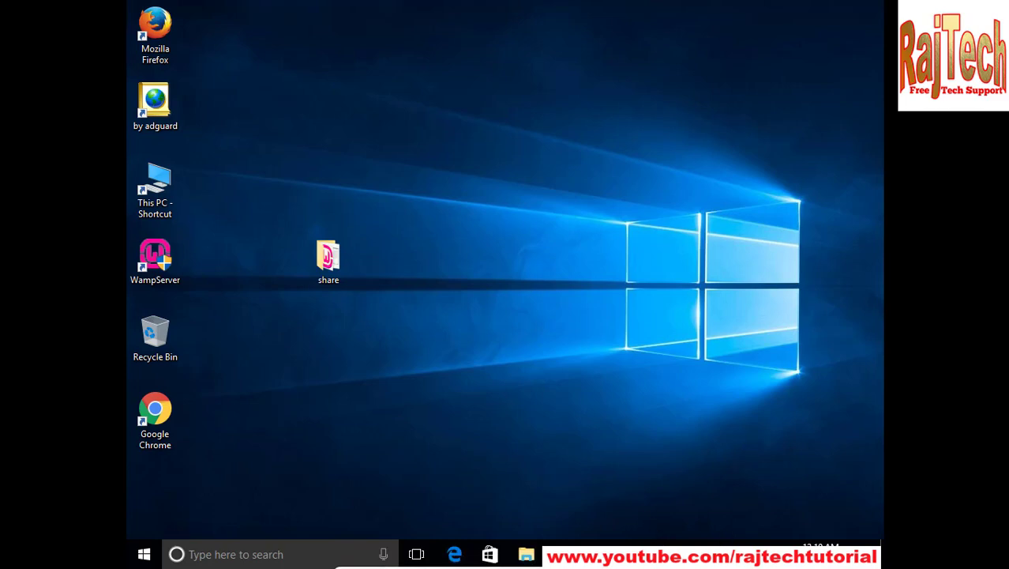
Open Task Manager, launch Google Chrome from the desktop and move its window aside to check the disk usage of the processes.
right_click(654, 552)
left_click(701, 478)
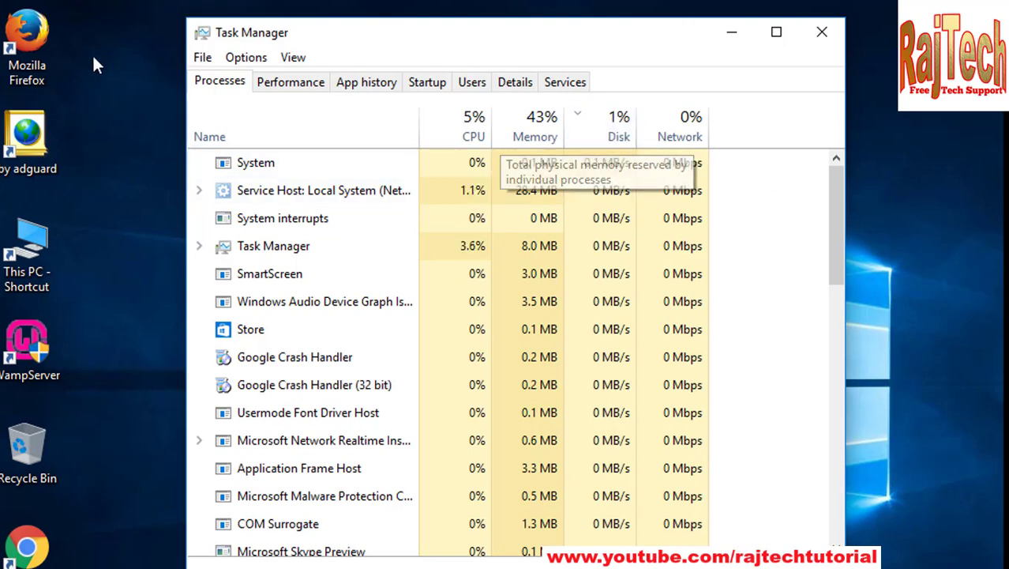
double_click(79, 557)
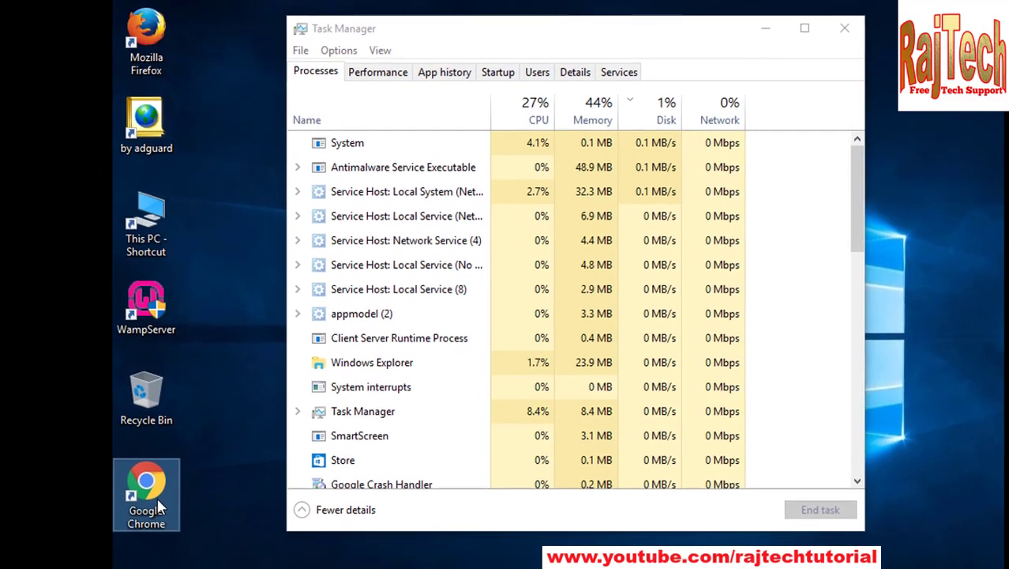
left_click_drag(521, 12, 605, 254)
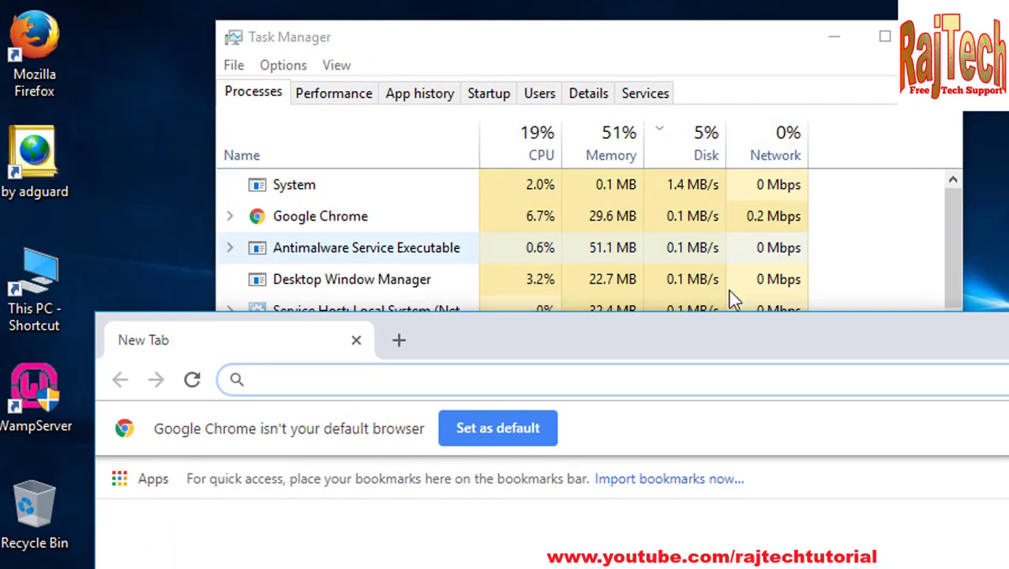
left_click_drag(681, 325, 624, 66)
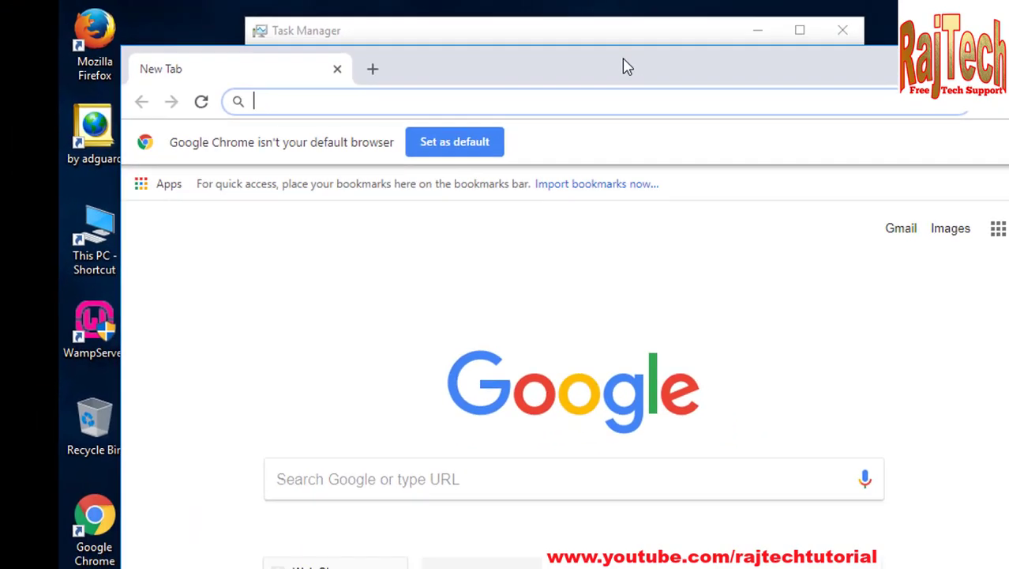